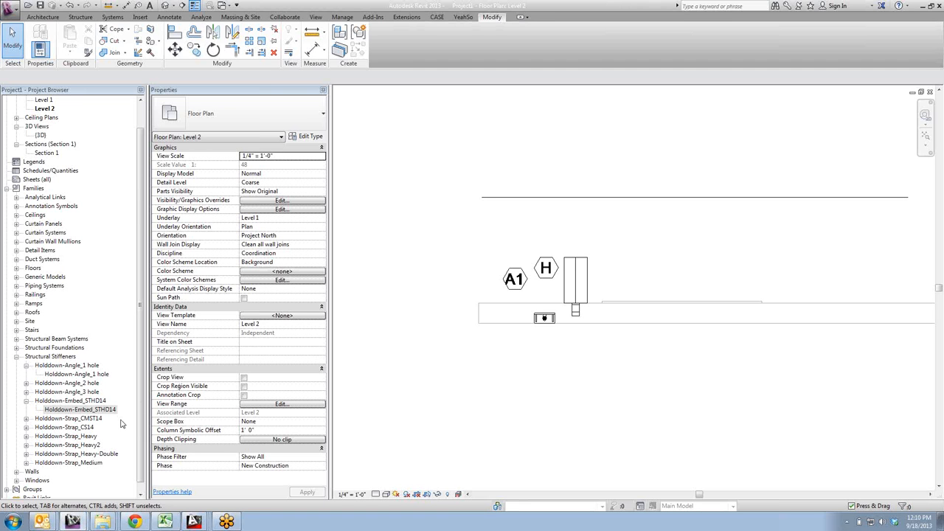
- Look at the Holddown-Embed_STHD14 type's properties in the project, and switch to the Holddowns library folder in the file explorer
scroll(140, 421, down, 1)
click(78, 401)
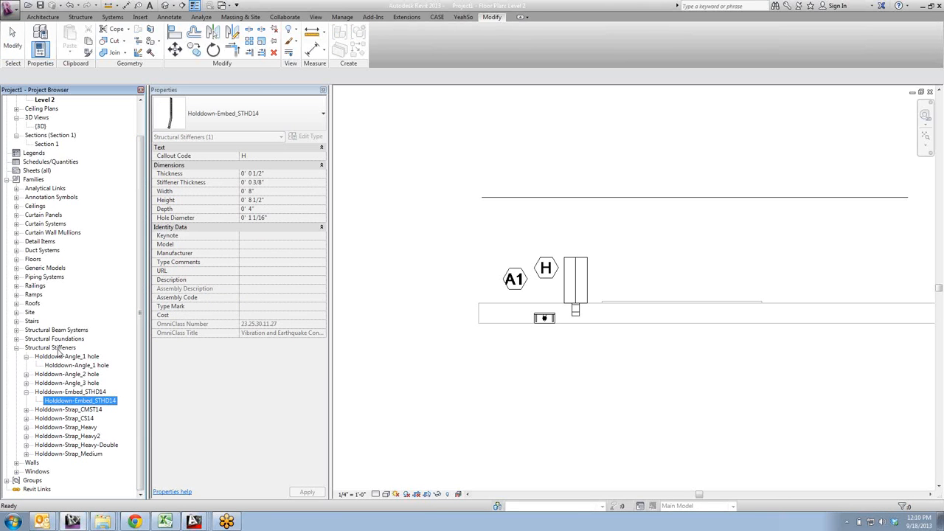
right_click(104, 521)
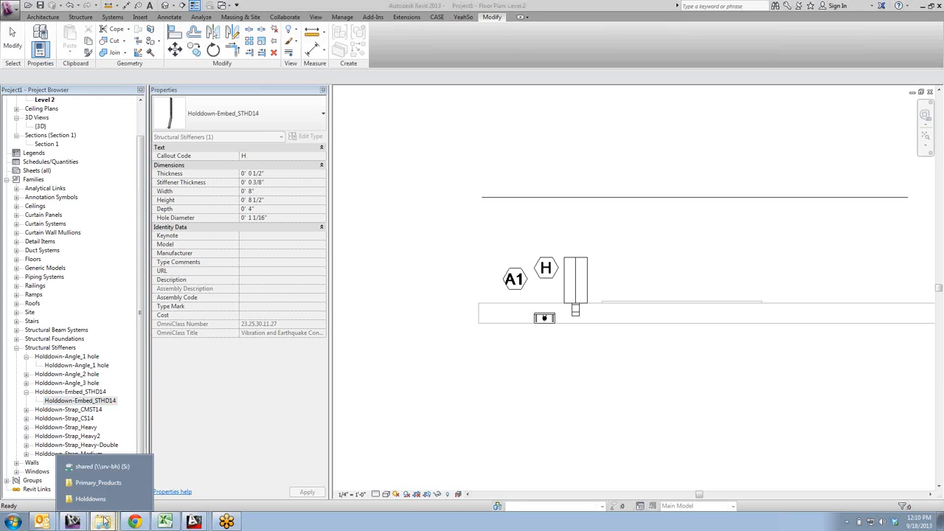
click(94, 499)
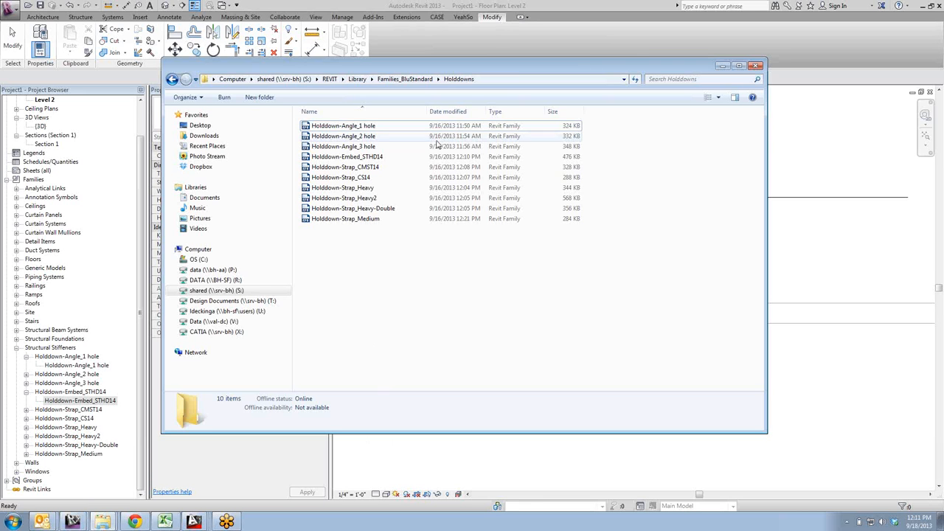
drag(397, 67, 291, 102)
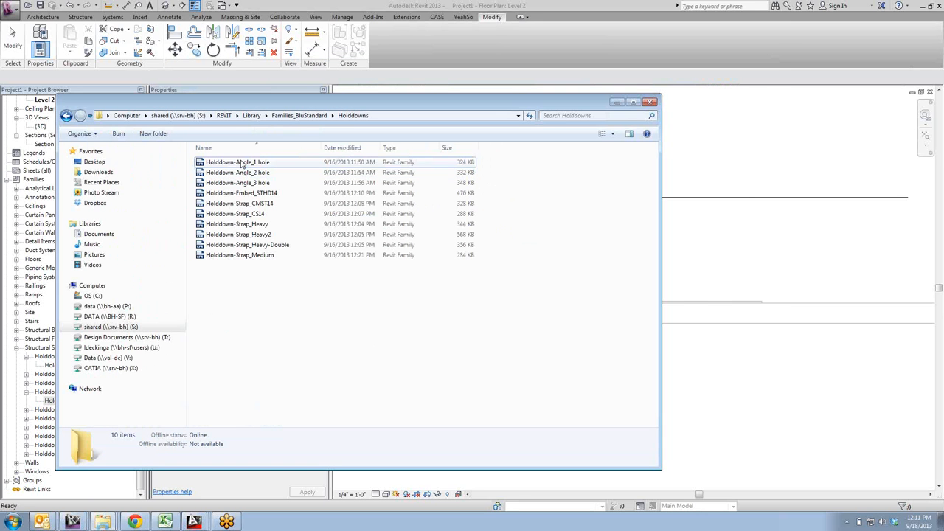
- Switch to the open Holddown-Angle_1 hole family's 3D view and examine the angle bracket from several directions
click(223, 5)
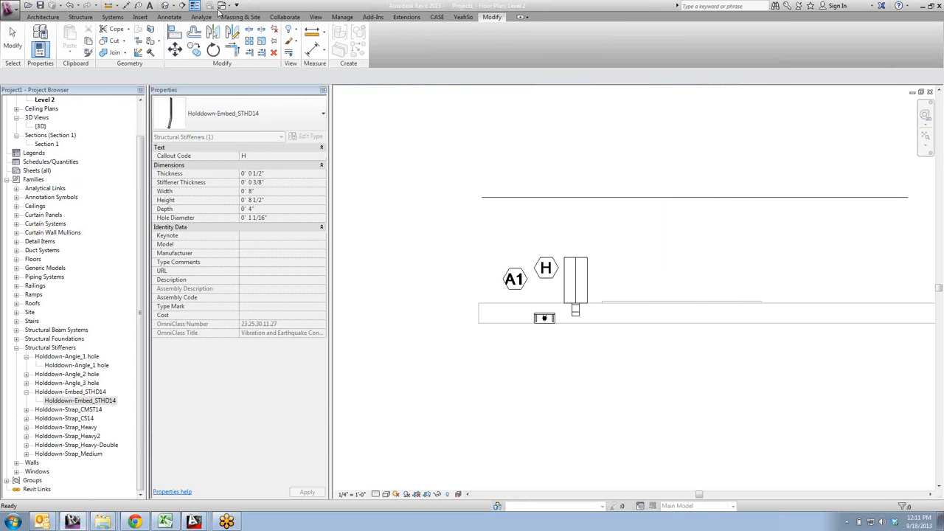
click(223, 6)
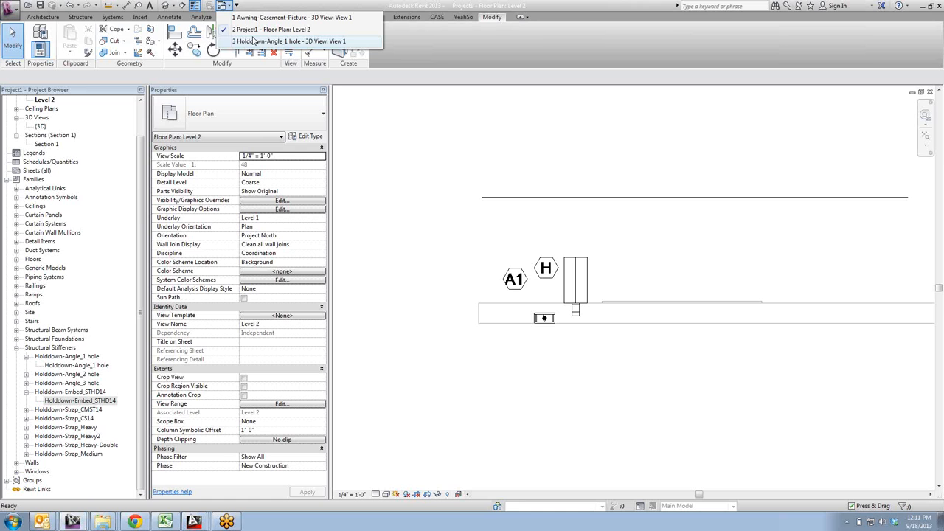
click(259, 41)
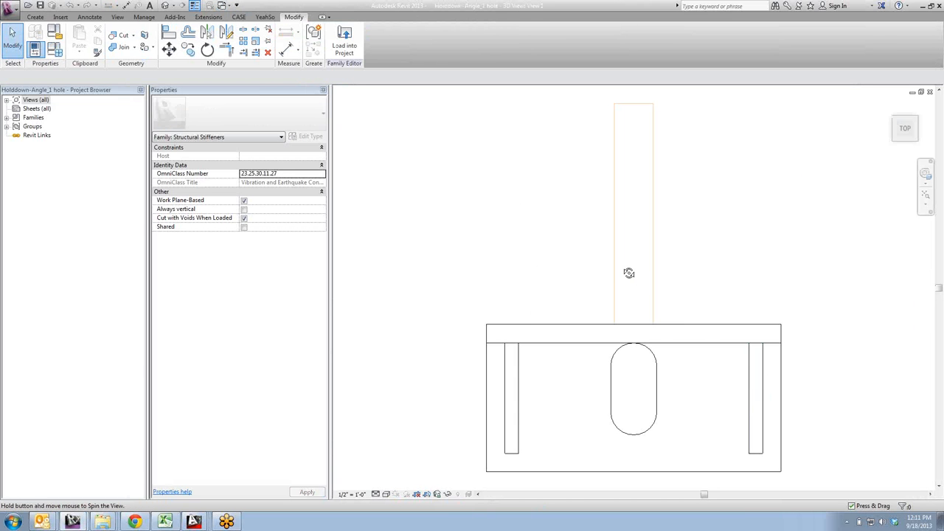
shift+middle_drag(579, 242, 683, 354)
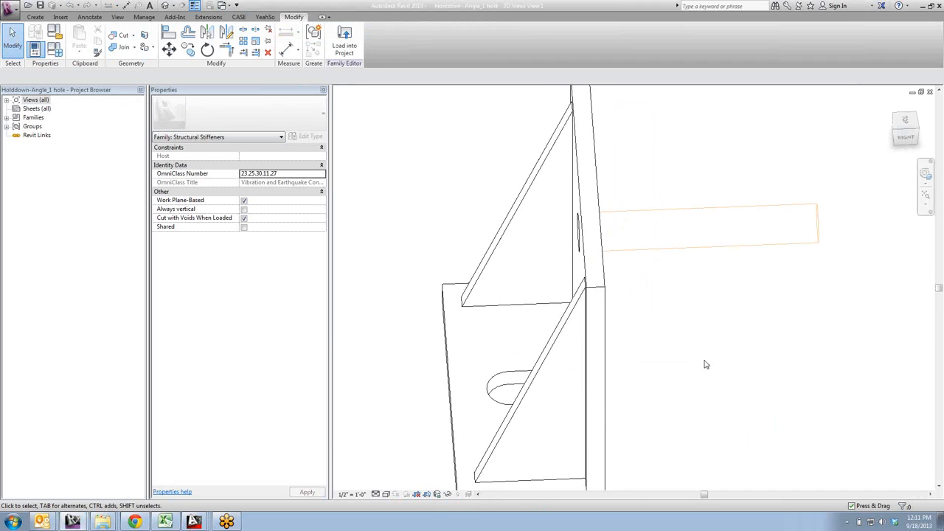
scroll(703, 365, down, 3)
shift+middle_drag(679, 401, 884, 398)
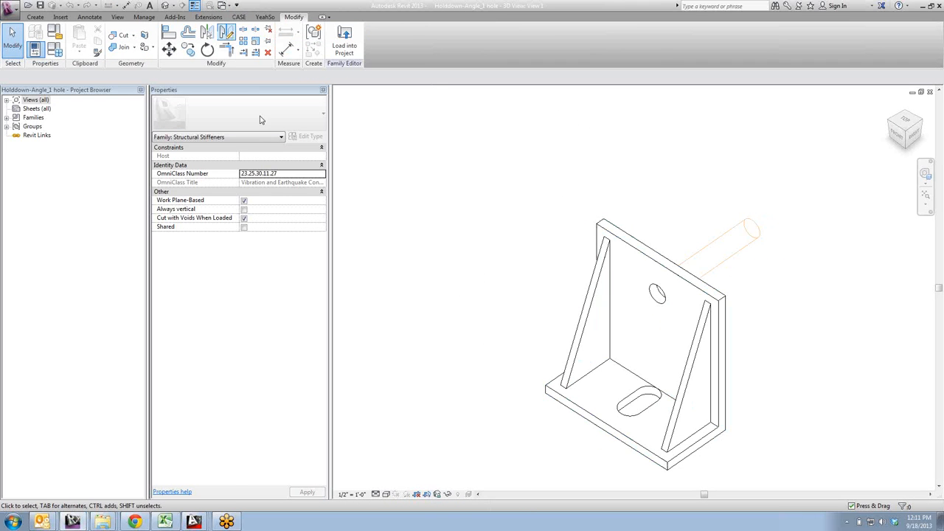
- Open the Holddown-Embed_STHD14 family from the Holddowns folder and examine the embedded strap in its 3D view, View 1
right_click(103, 522)
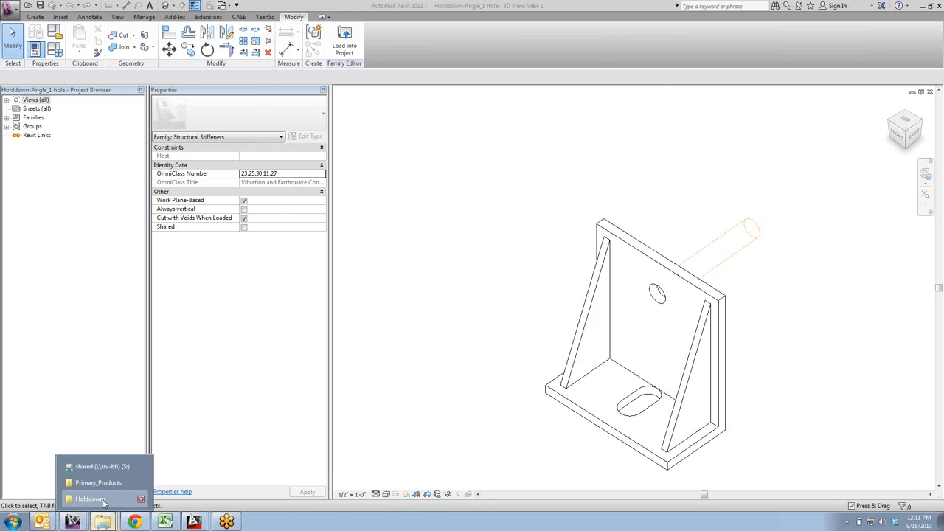
click(103, 501)
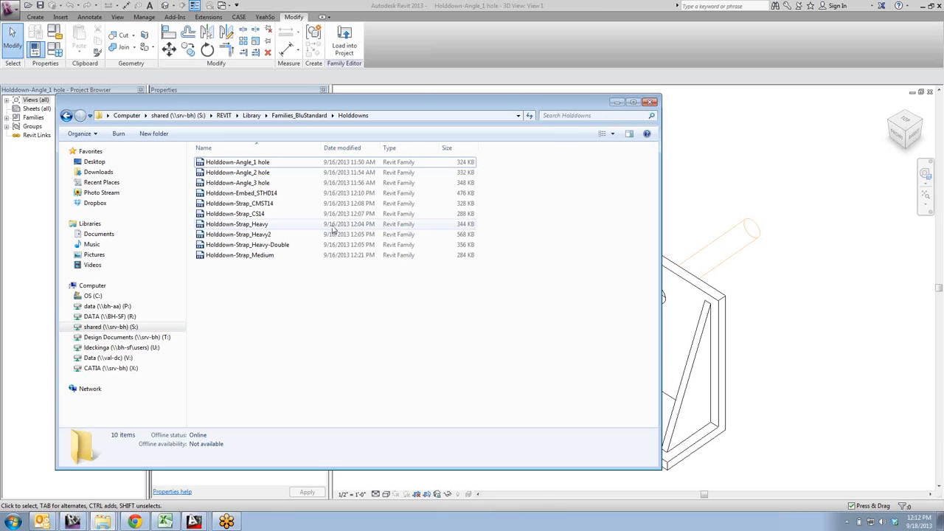
double_click(251, 197)
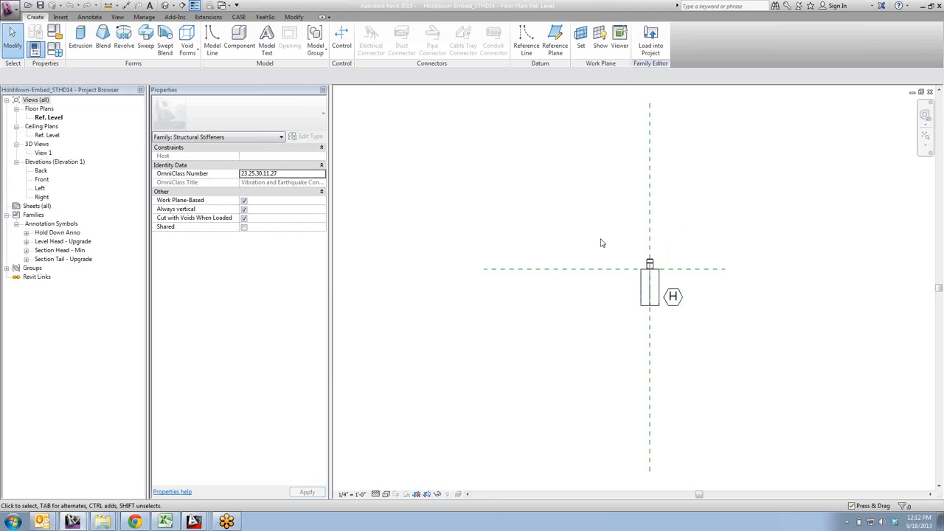
double_click(44, 152)
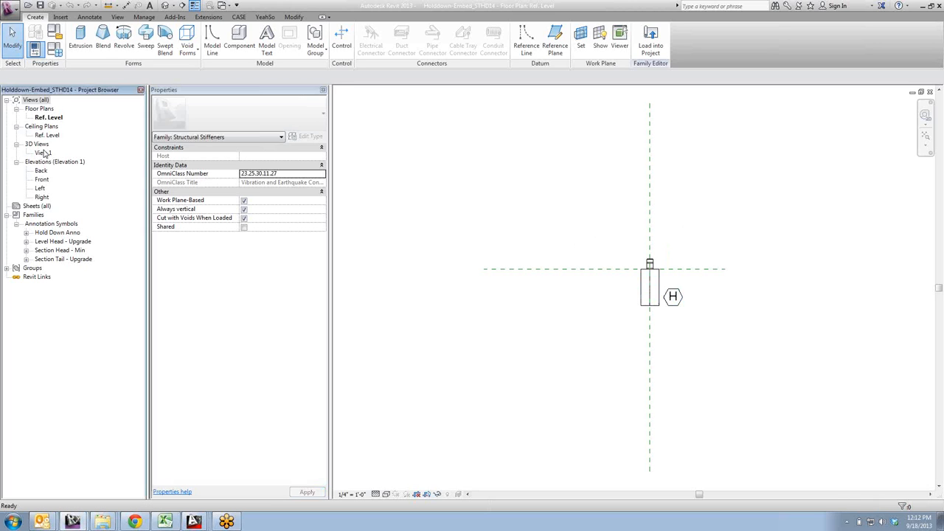
shift+middle_drag(721, 343, 538, 343)
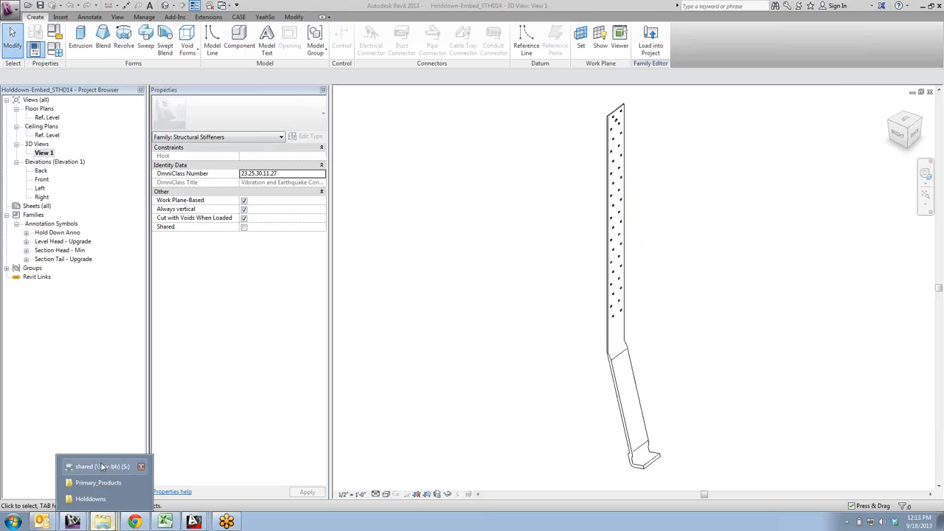
- Open the Holddown-Strap_Heavy family from the Holddowns folder, look over its 3D geometry, and load it into Project1
click(94, 503)
click(270, 349)
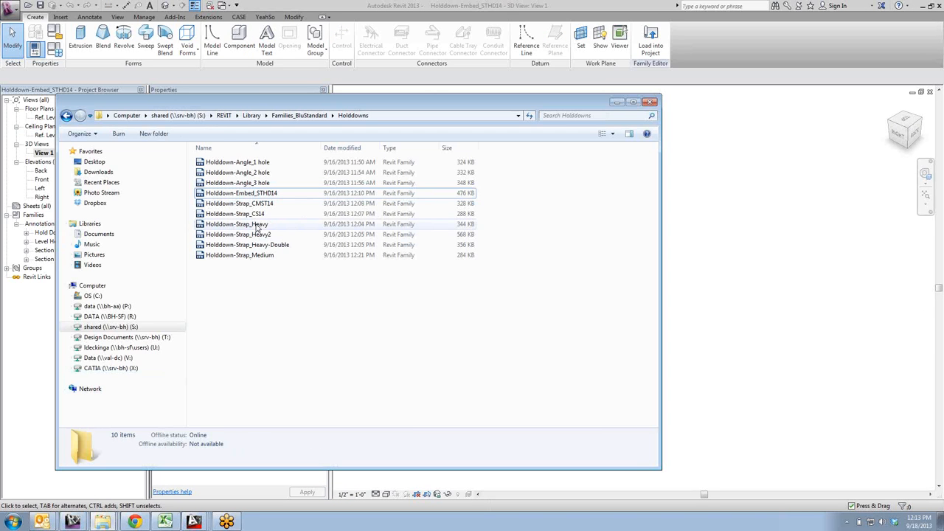
click(259, 228)
double_click(264, 227)
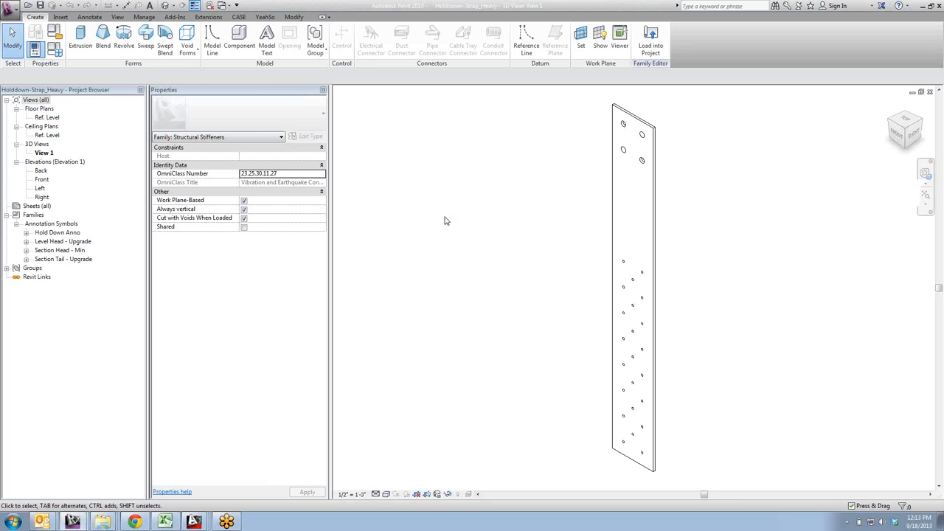
shift+middle_drag(526, 262, 508, 232)
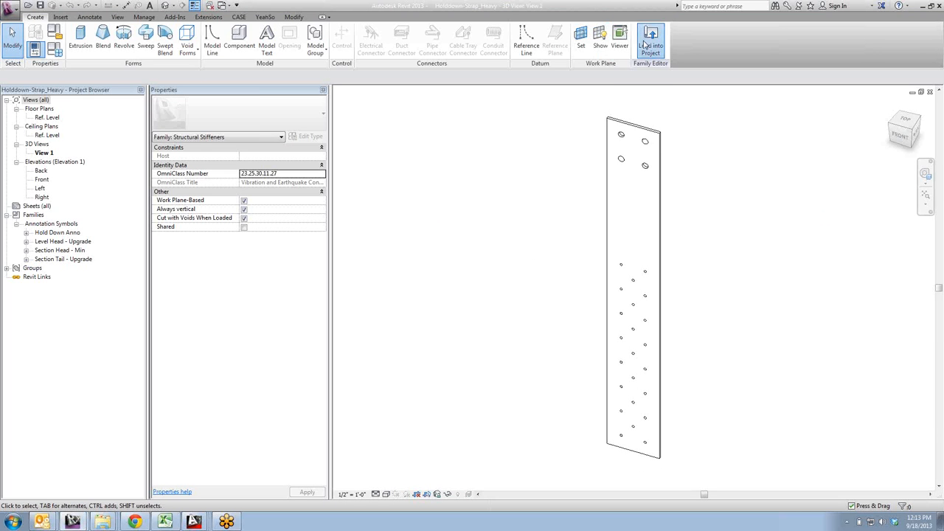
click(651, 41)
click(445, 335)
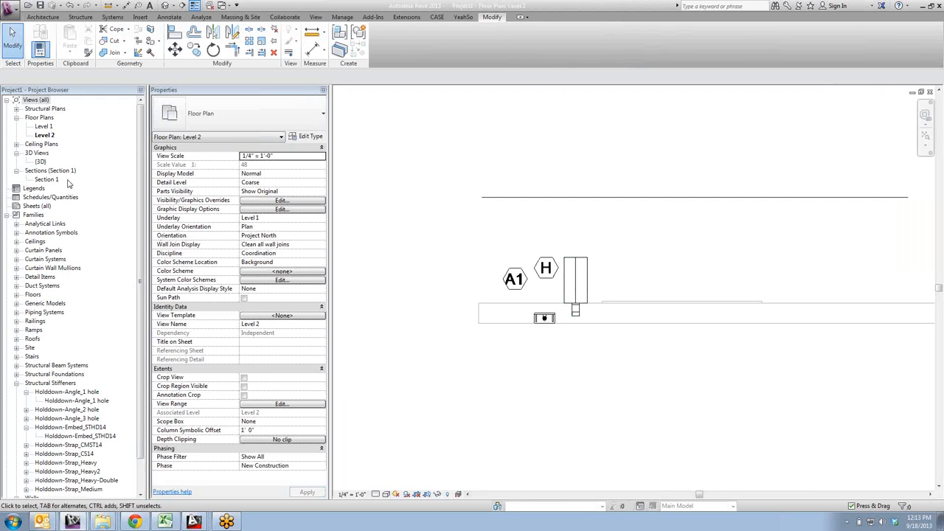
- Examine the holddowns above the wall in the {3D} view and in Section 1
double_click(41, 161)
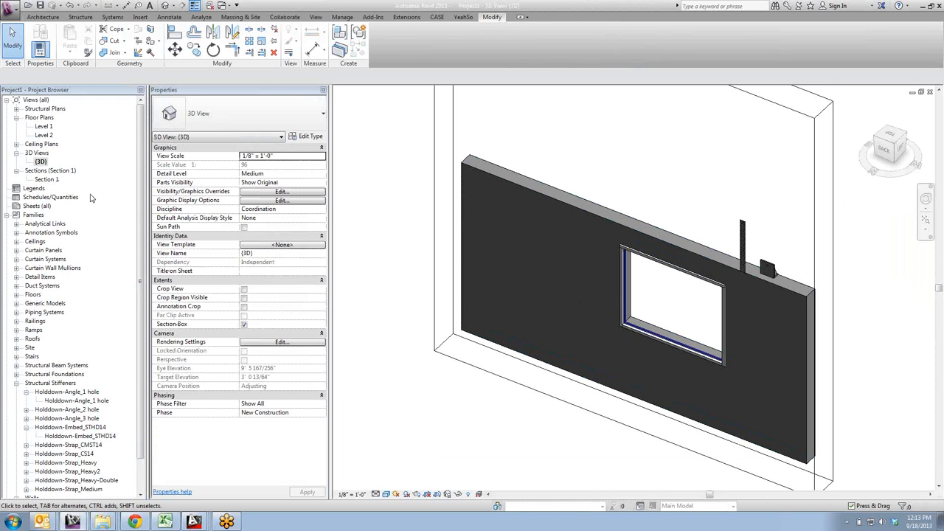
double_click(46, 181)
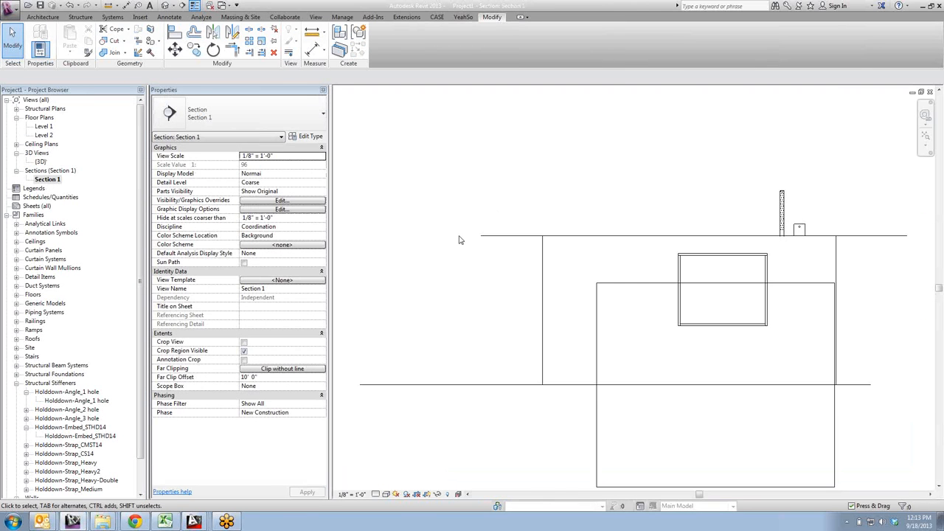
scroll(573, 217, up, 5)
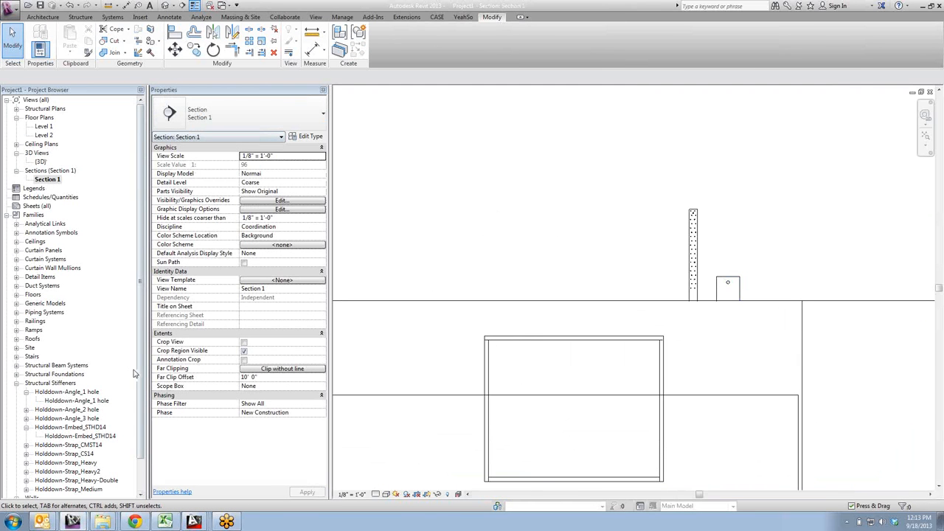
- Place a Holddown-Strap_CMST14 on the wall face in Section 1, crossing the Level 2 line about 4'-8" from the wall's end, and select it
scroll(111, 369, down, 2)
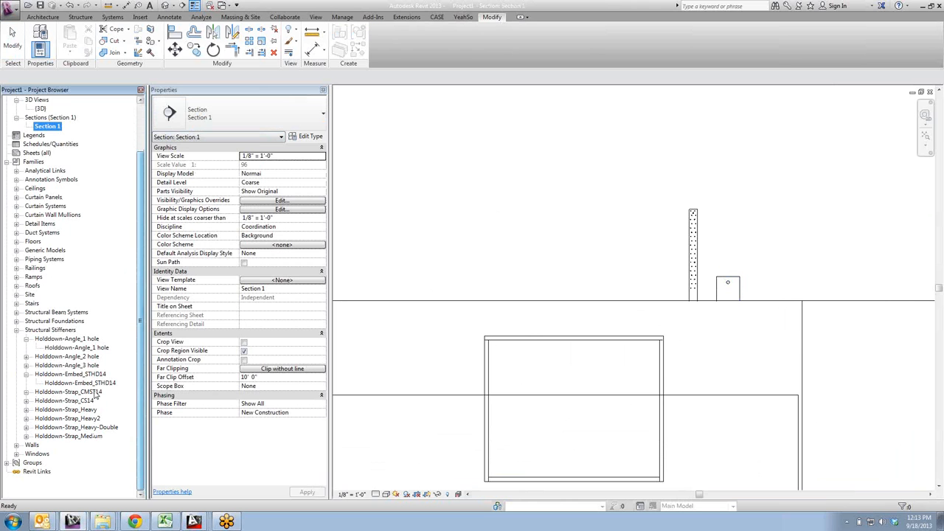
click(26, 393)
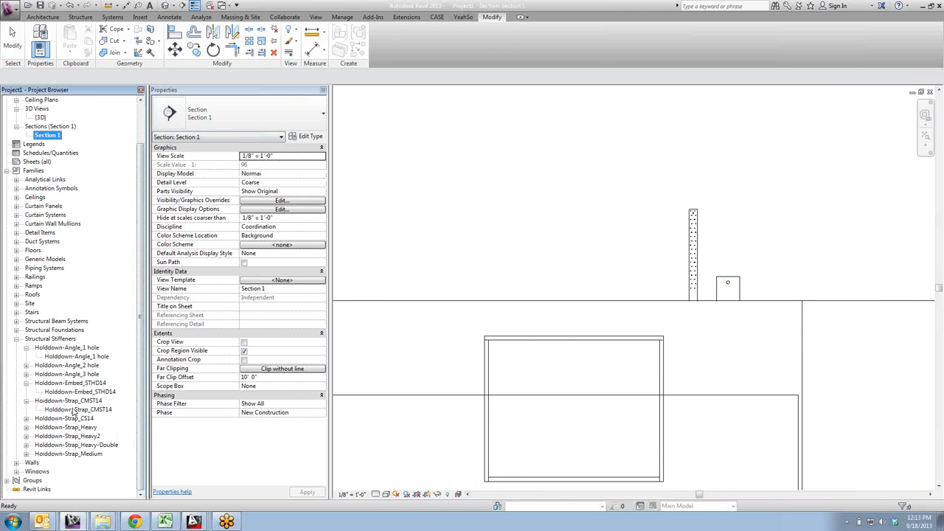
drag(73, 411, 576, 247)
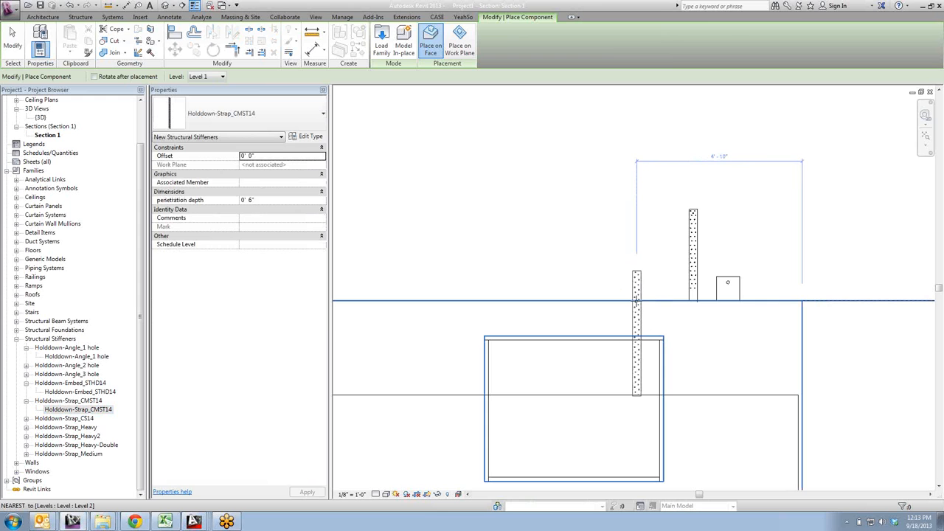
click(643, 315)
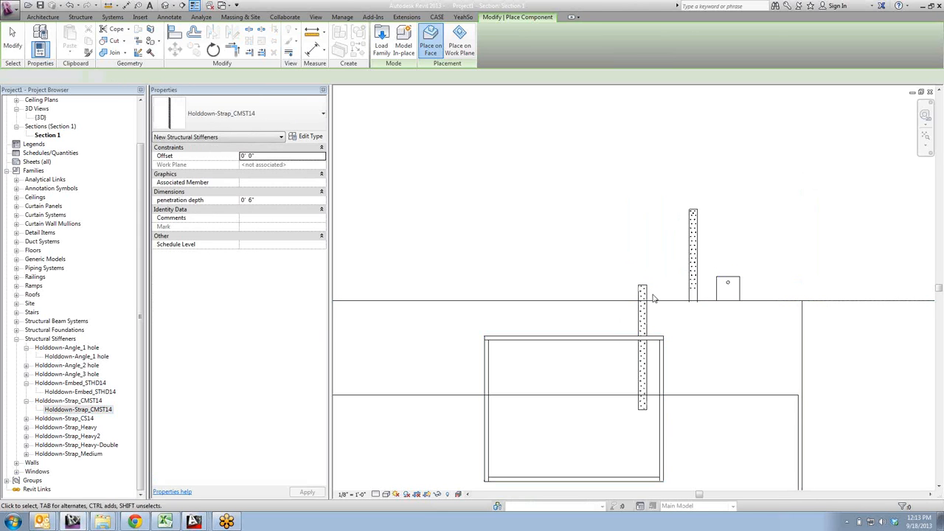
key(Escape)
click(640, 288)
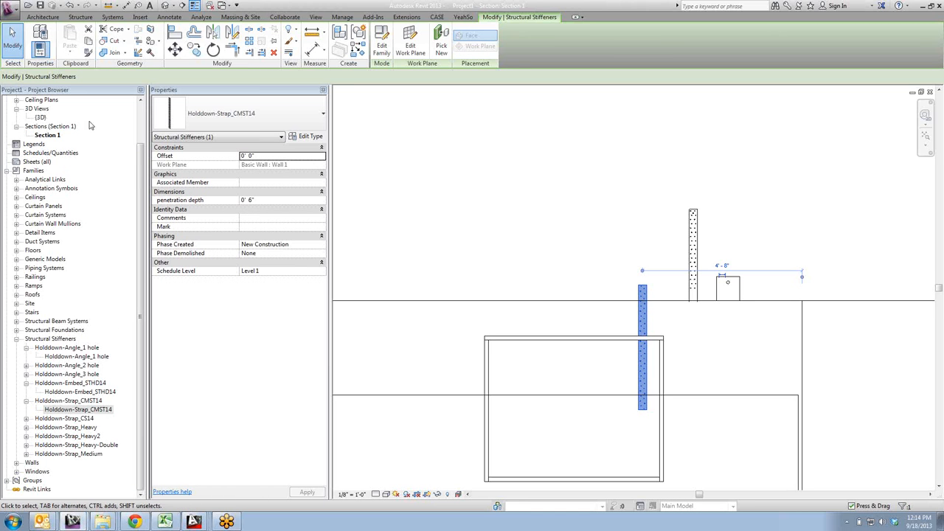
- Open the Level 2 floor plan to examine the placed strap's plan symbol, and clear the selection
drag(141, 161, 141, 112)
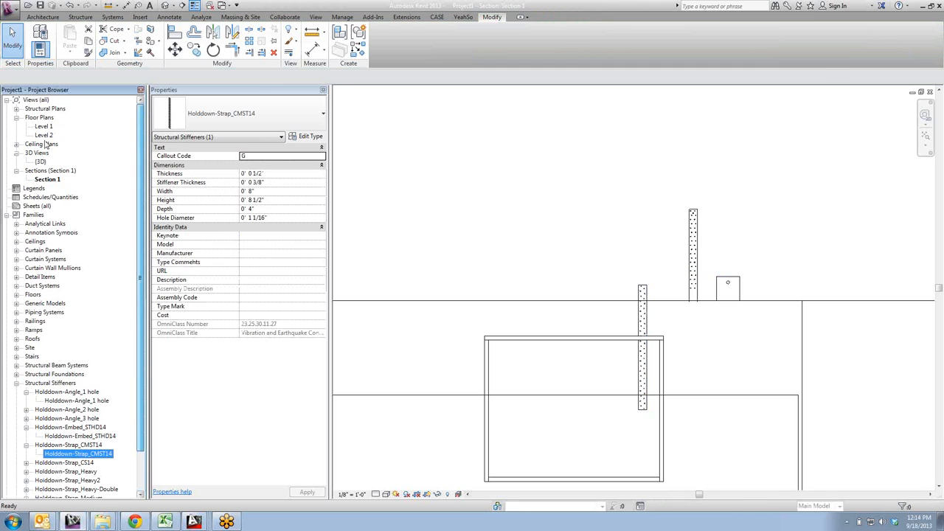
double_click(43, 135)
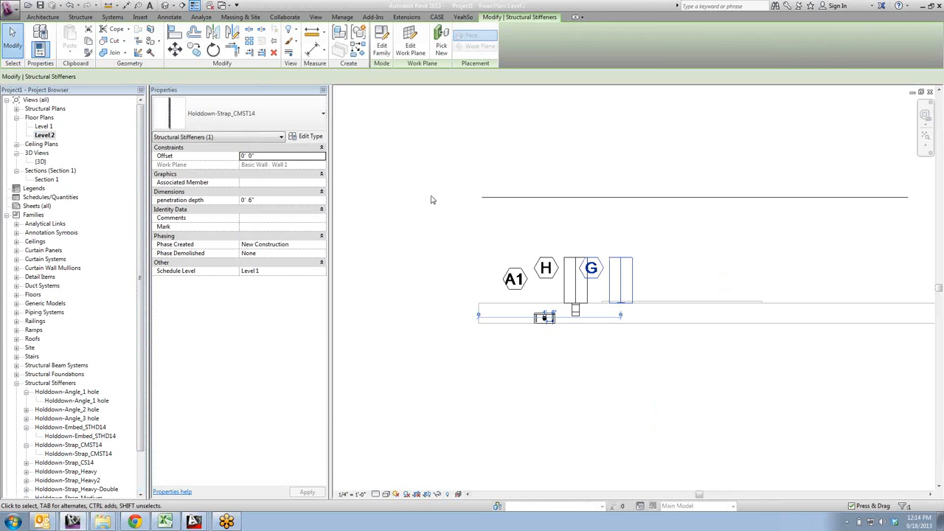
click(730, 255)
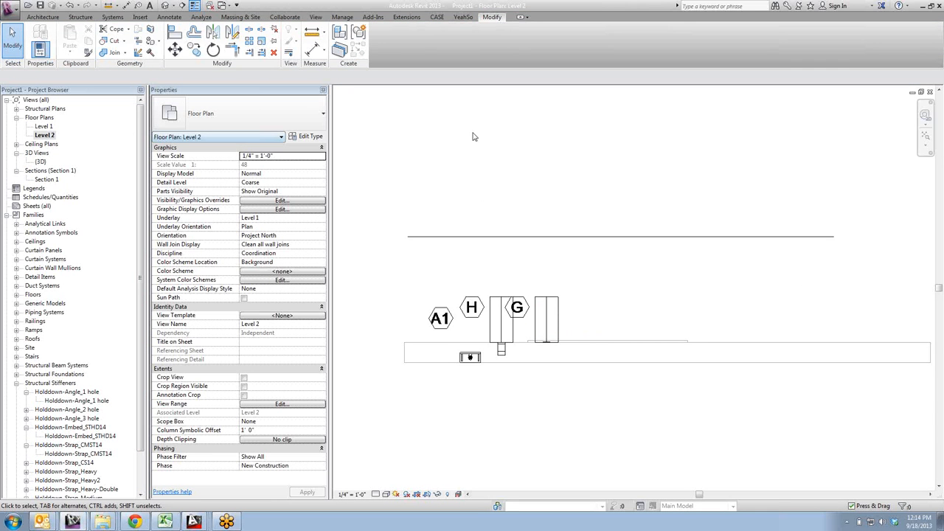
- Place another Holddown-Strap_CMST14 on the Level 2 work plane at the wall's edge, about 5'-5" from the wall's end
drag(90, 455, 801, 339)
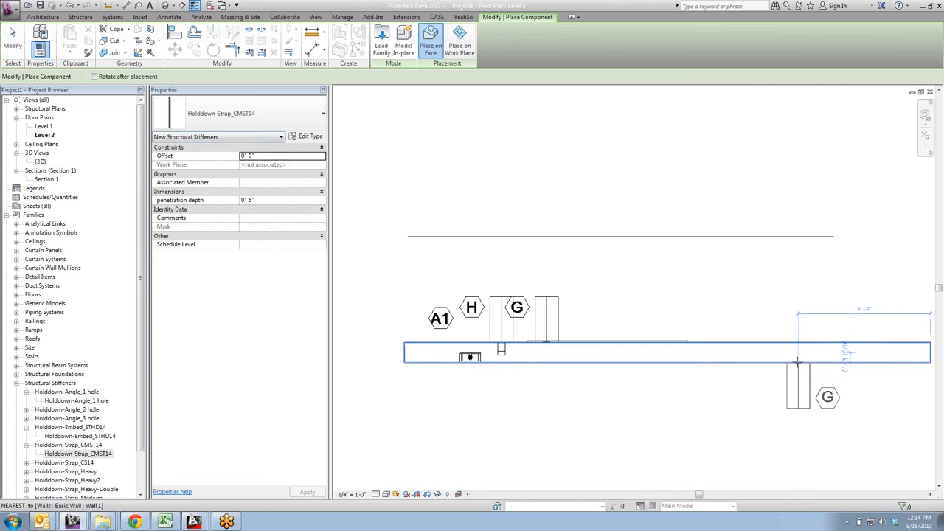
click(459, 44)
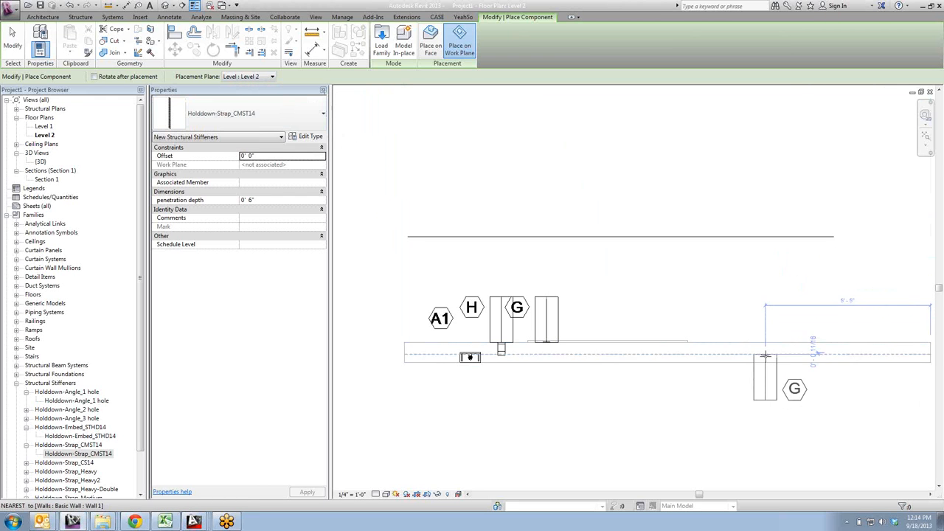
click(765, 343)
scroll(765, 346, up, 2)
key(Escape)
key(Escape)
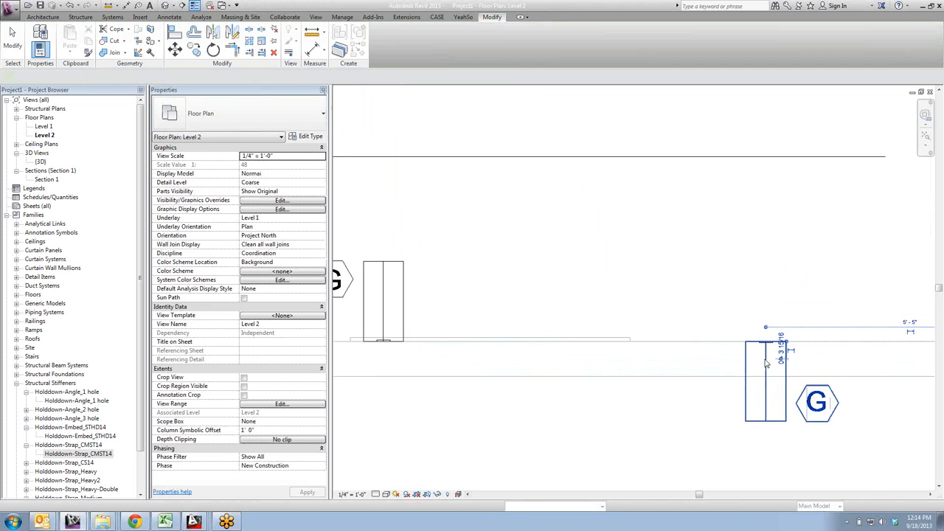
- Rotate the newly placed CMST14 strap by 180 degrees
click(766, 361)
key(r)
key(o)
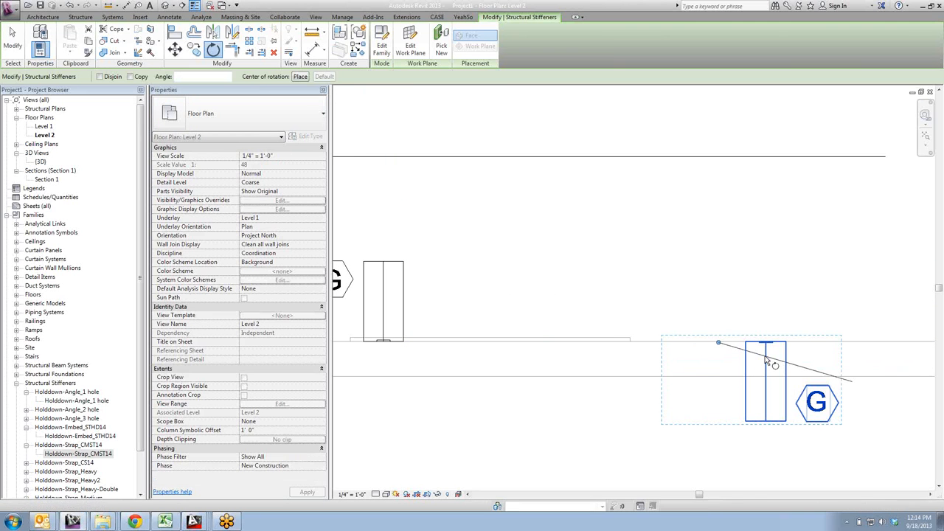
text(180)
key(Return)
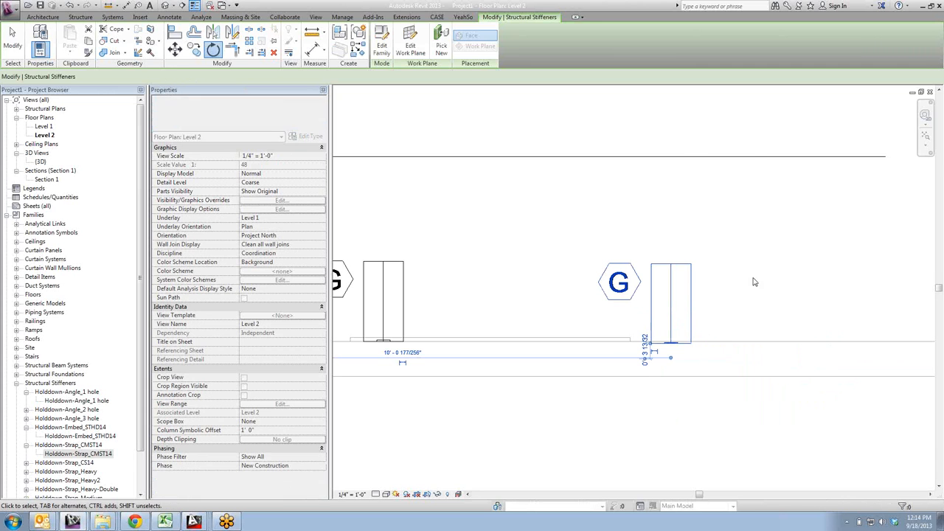
- Move the rotated CMST14 strap perpendicular to the wall so its base aligns with the wall face line, and clear the selection
scroll(679, 348, up, 2)
scroll(686, 348, up, 2)
key(m)
key(v)
scroll(682, 349, up, 2)
click(685, 349)
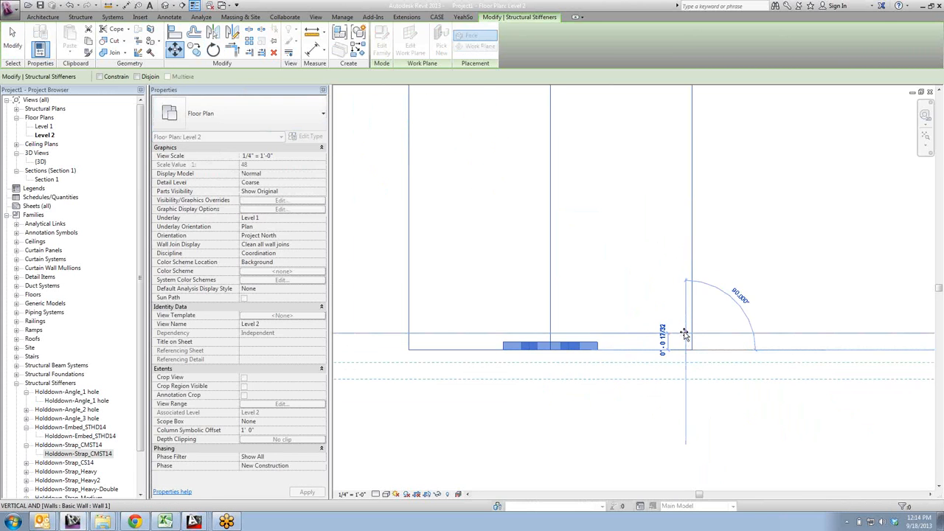
click(685, 334)
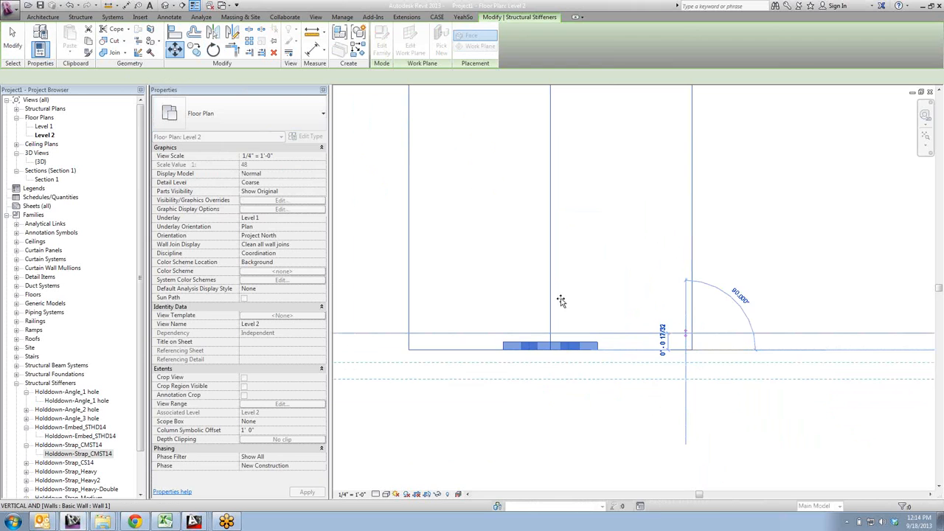
click(799, 288)
- Open the 3D view to examine the realigned strap against the wall
scroll(799, 288, down, 3)
double_click(40, 163)
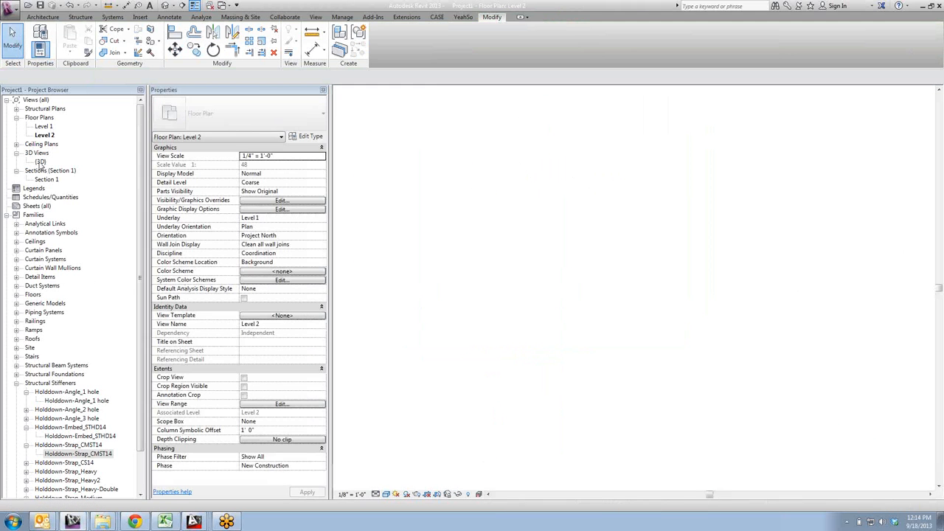
shift+middle_drag(751, 223, 818, 213)
- Open Section 1 and select the realigned CMST14 strap beside the window to examine its position and properties, clearing the selection when done
double_click(46, 179)
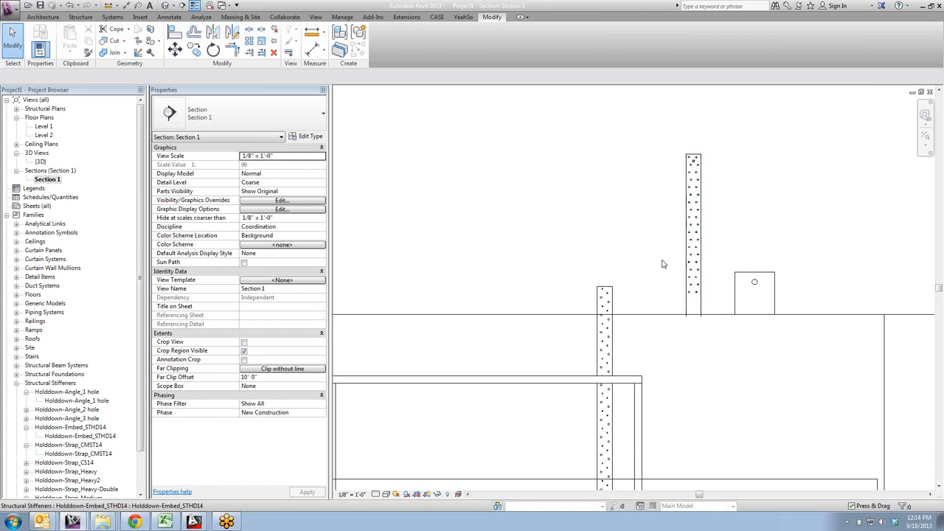
scroll(659, 259, down, 2)
middle_drag(538, 283, 558, 291)
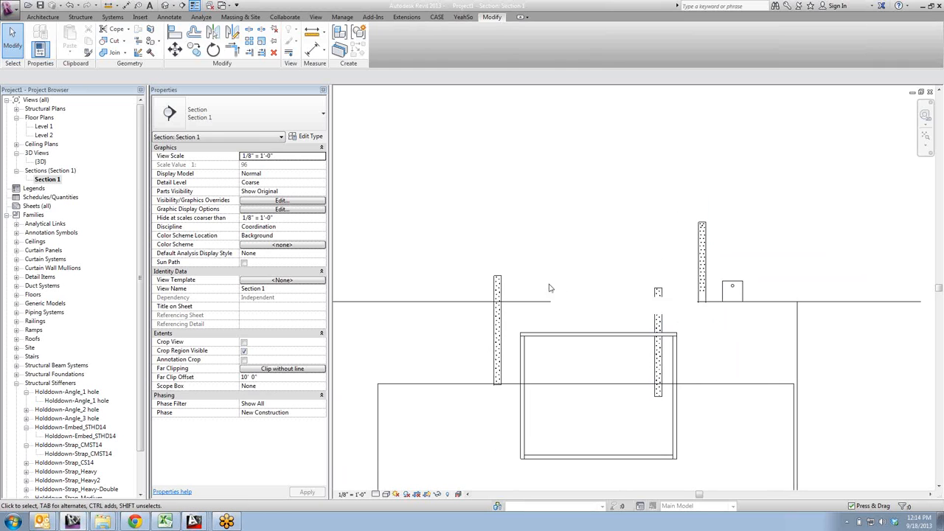
click(497, 288)
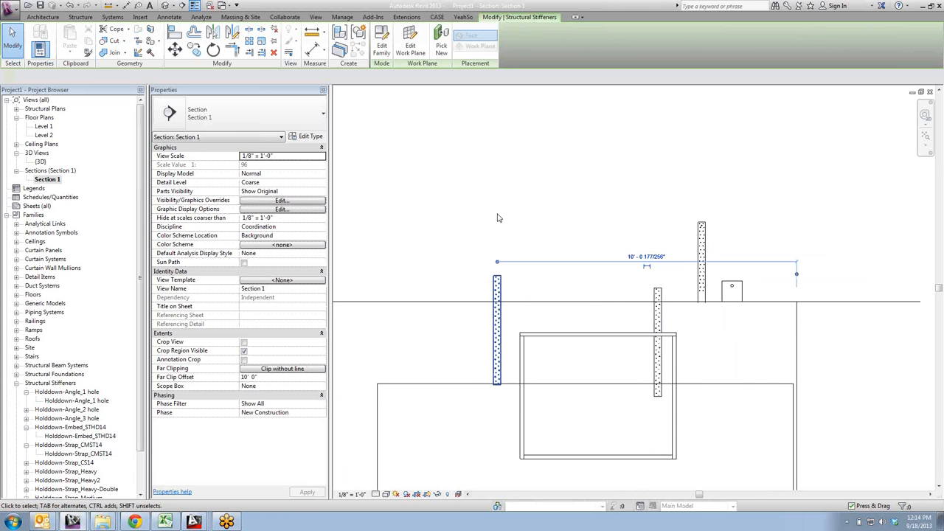
click(454, 274)
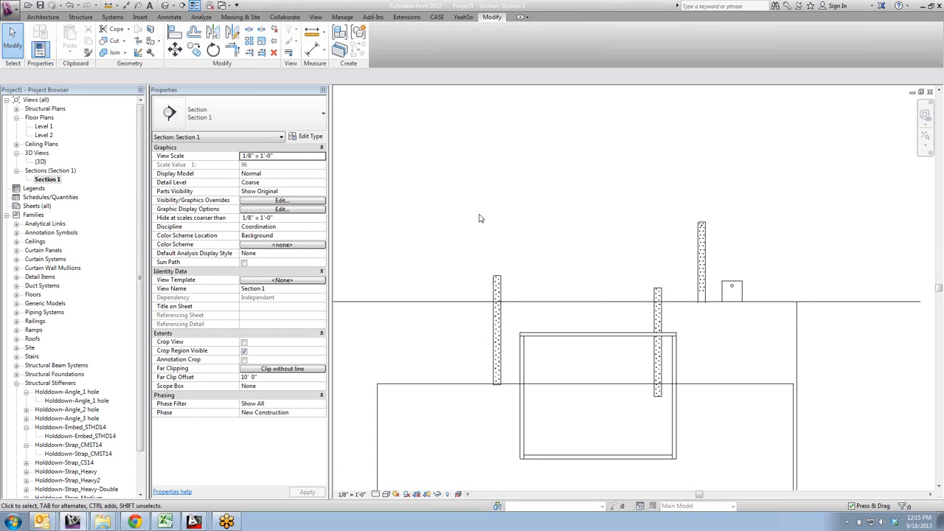
- In the Level 2 floor plan, move the holddown tagged H along the wall to beyond the second CMST14 strap
double_click(44, 135)
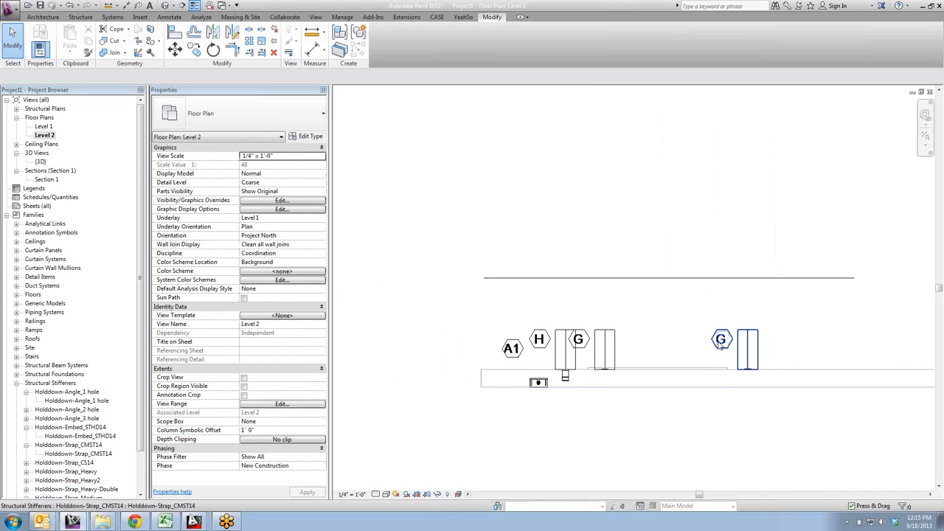
click(721, 348)
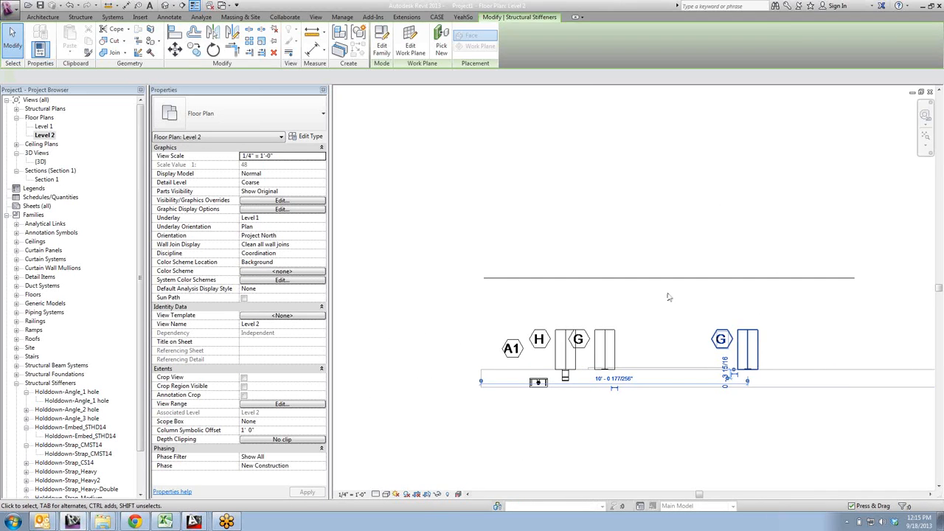
click(782, 337)
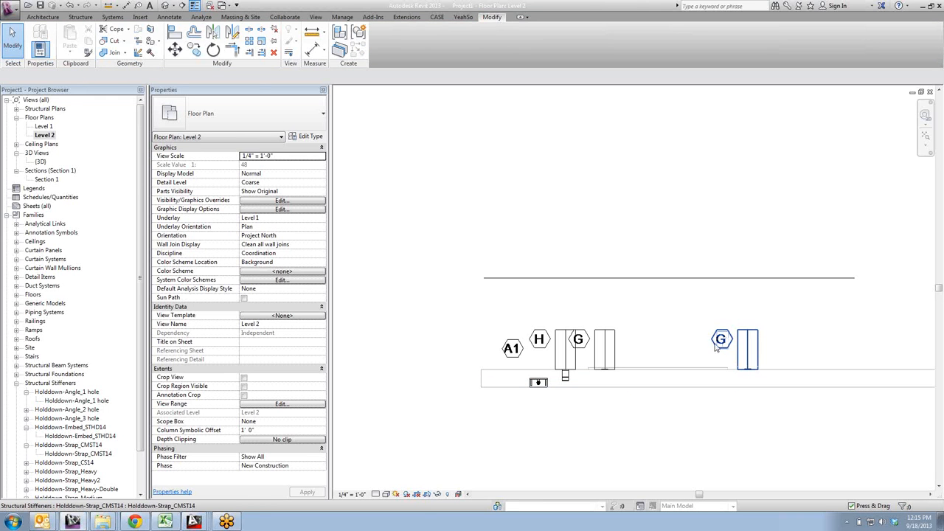
drag(567, 362, 829, 359)
key(Escape)
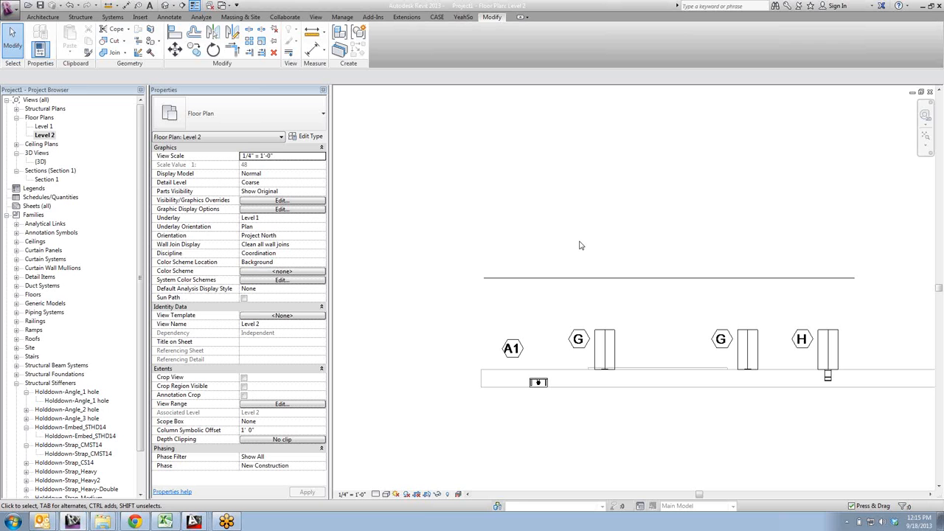
- Select the second CMST14 strap tagged G in plan to review its instance properties, and clear the selection
middle_drag(670, 244, 596, 252)
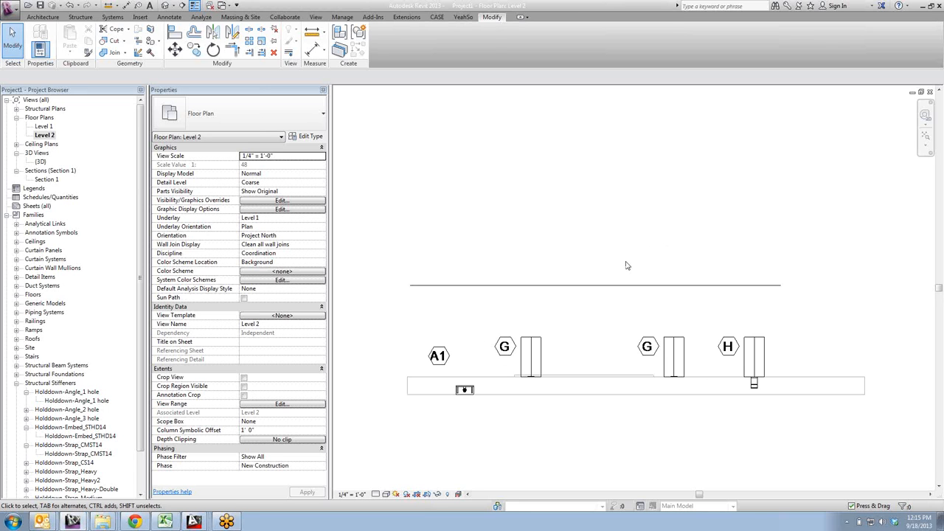
click(653, 356)
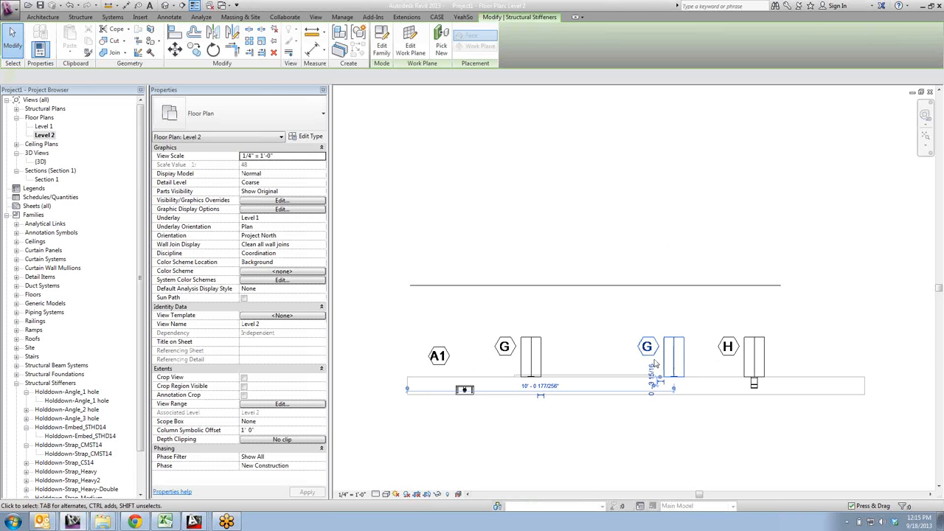
click(673, 357)
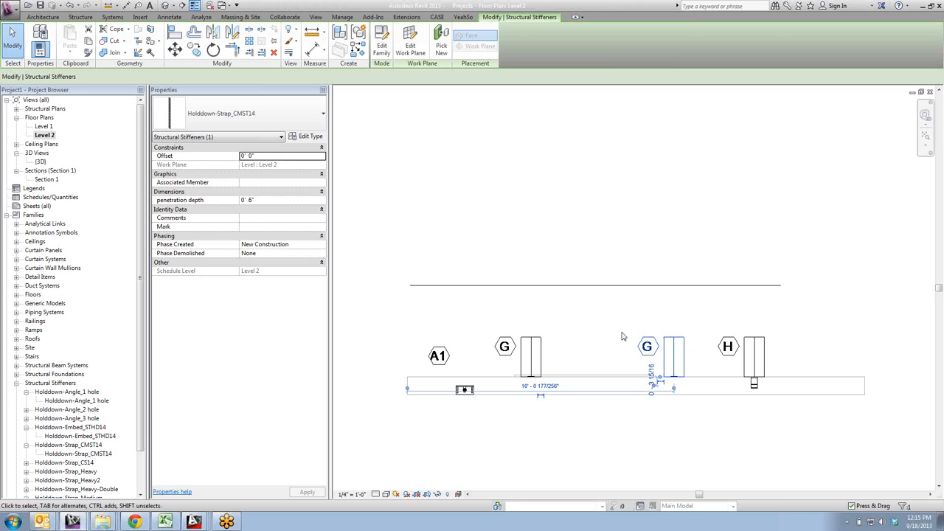
click(633, 270)
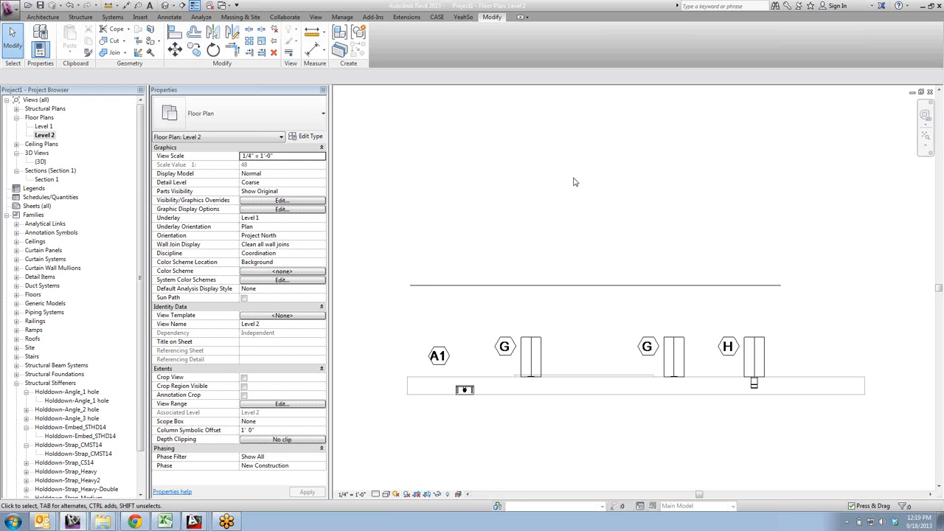
- Open the 3D view and orbit it to face the back of the wall with its placed holddowns
scroll(641, 246, down, 1)
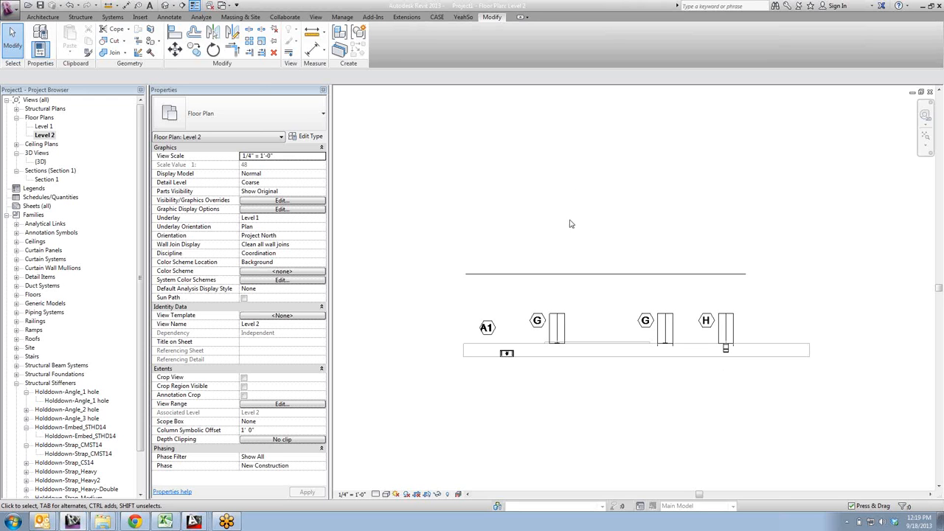
double_click(40, 161)
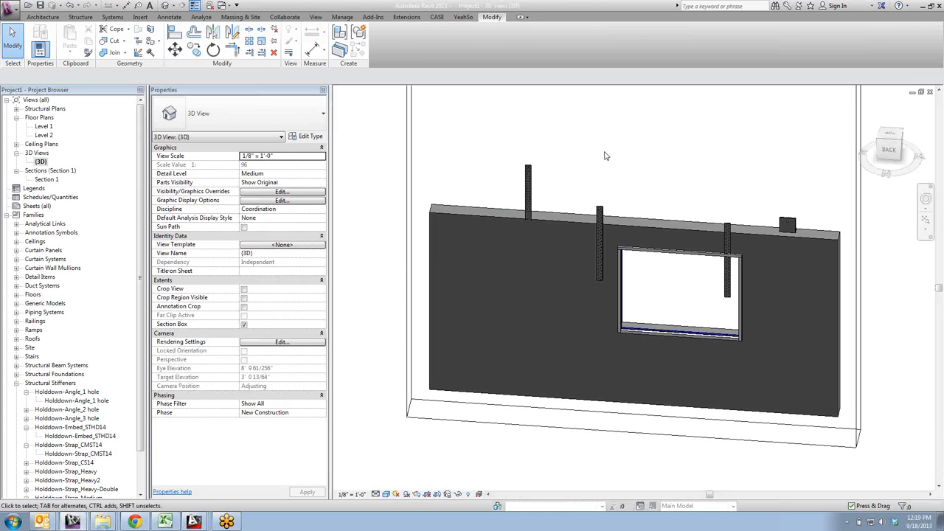
shift+middle_drag(609, 395, 603, 297)
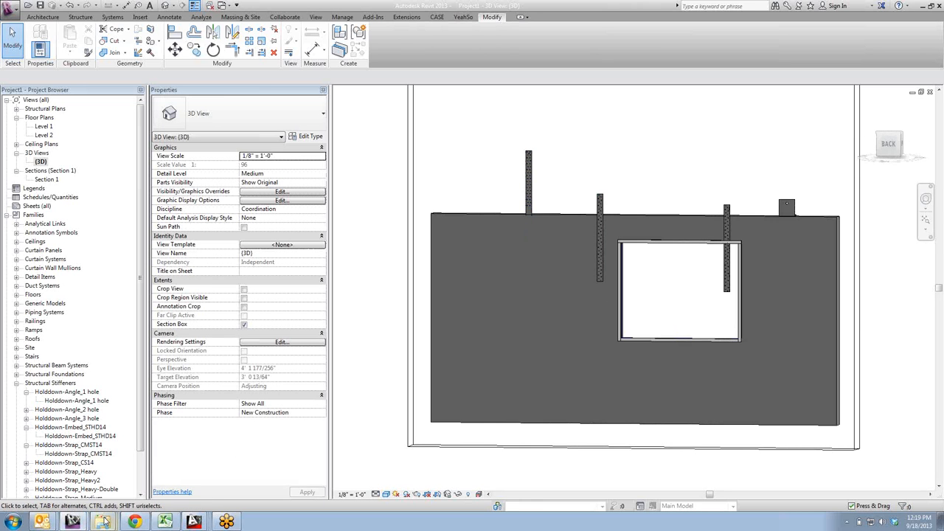
- Review the Holddown-Strap_Heavy and Holddown-Strap_Heavy2 families under Structural Stiffeners
mouse_move(103, 524)
scroll(111, 435, down, 2)
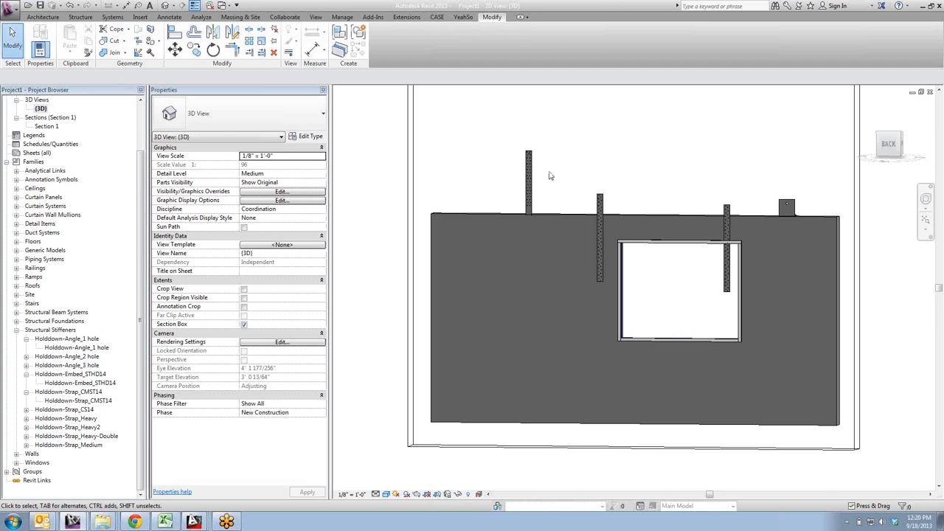
click(90, 428)
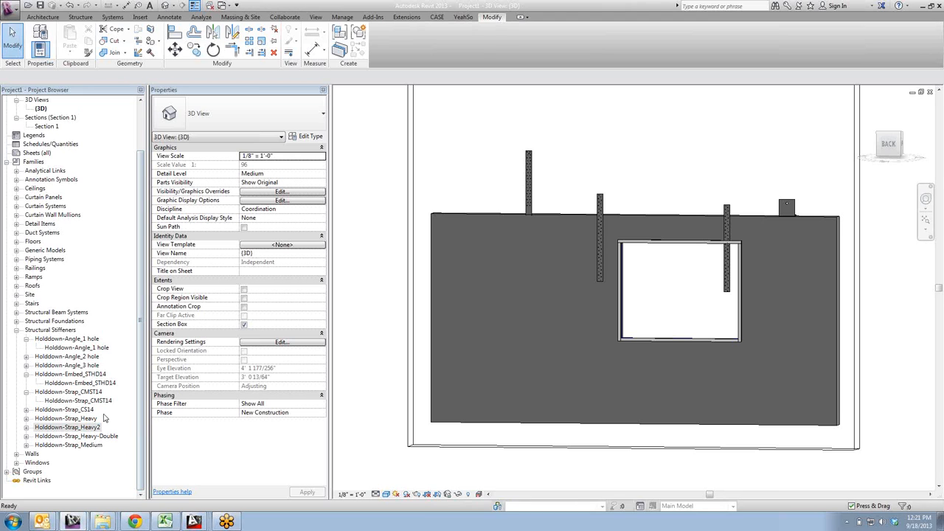
click(78, 419)
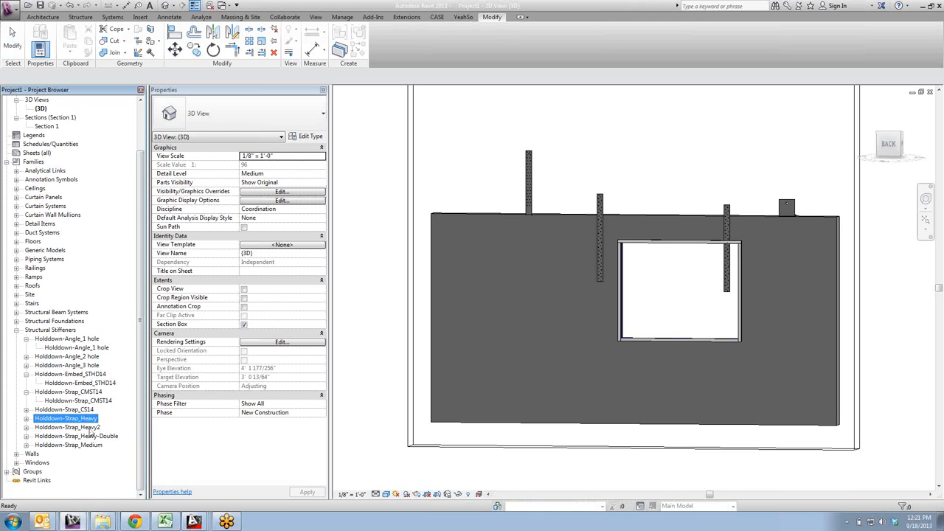
click(87, 428)
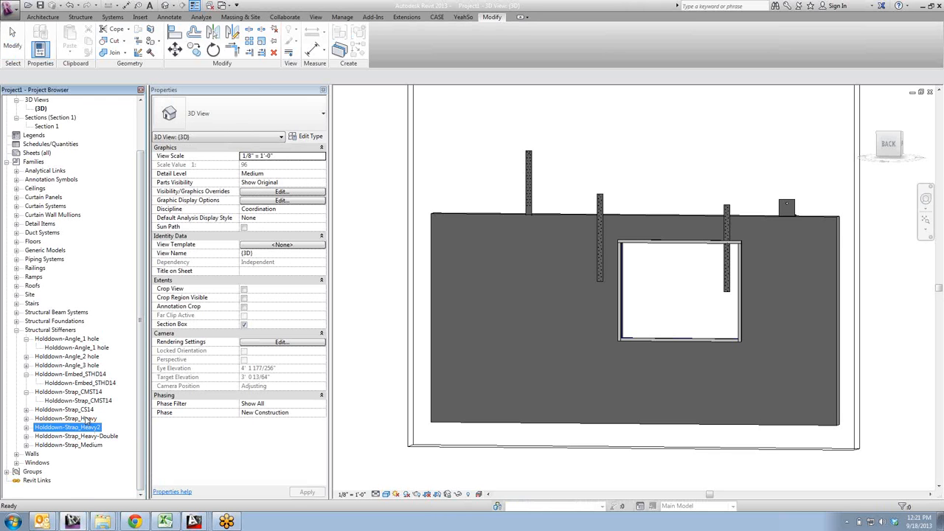
click(349, 192)
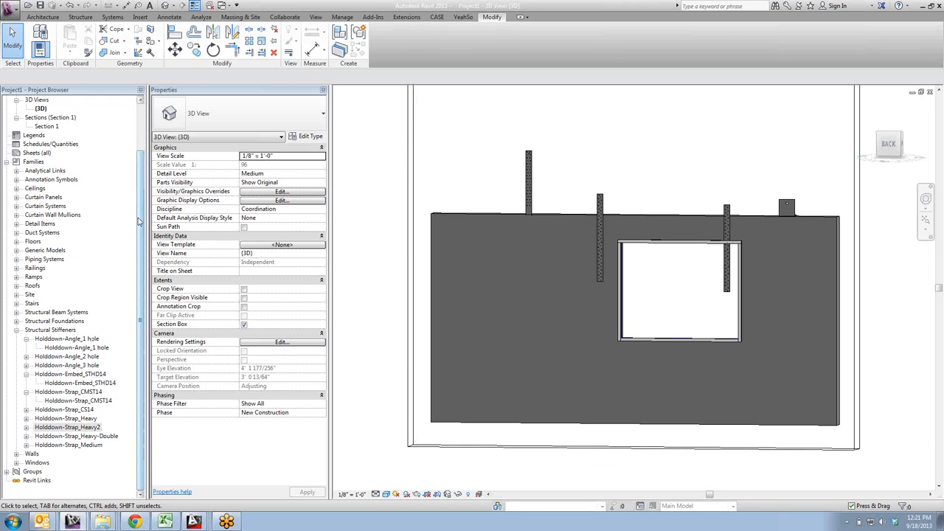
- In the Level 2 floor plan, place an aligned dimension from the Holddown-Angle_1 hole's bolt centre to the nearest CMST14 strap's centre reference
scroll(146, 170, up, 2)
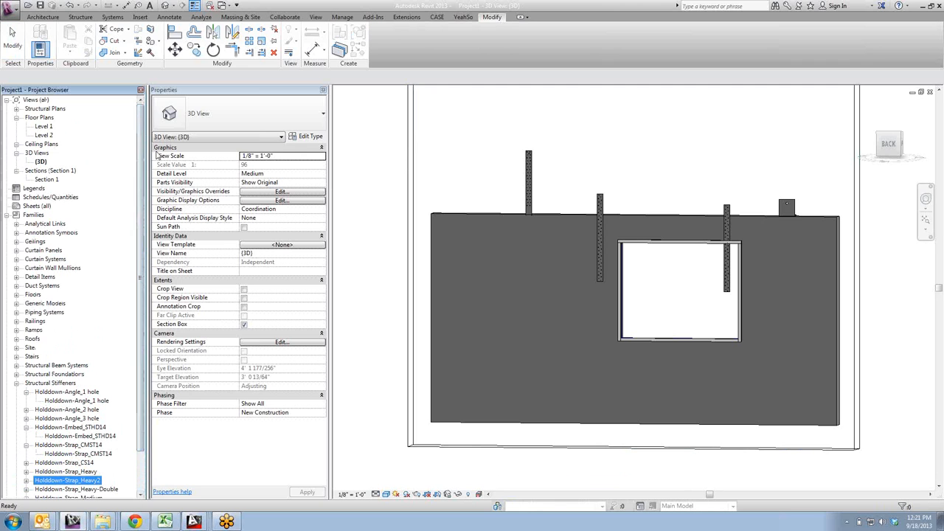
double_click(43, 135)
scroll(557, 332, up, 5)
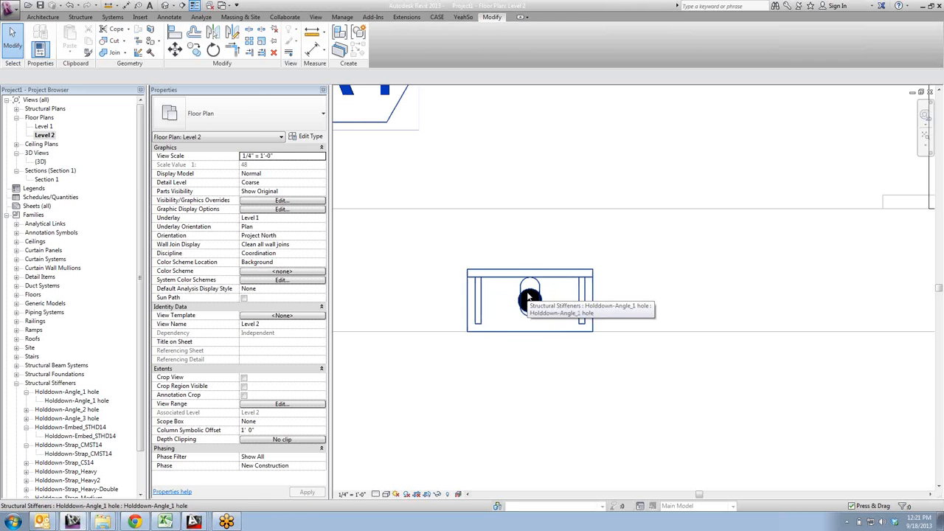
key(d)
key(i)
scroll(546, 376, down, 4)
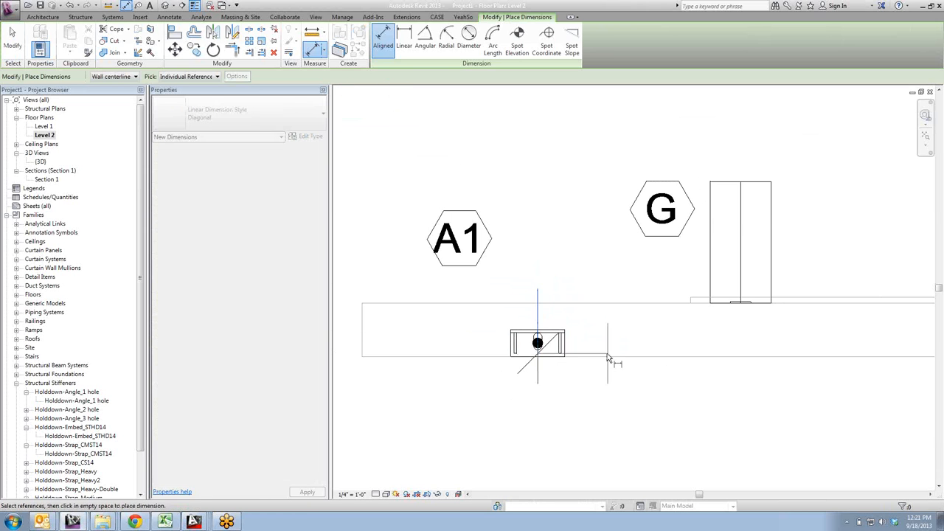
scroll(738, 304, up, 2)
scroll(738, 304, up, 2)
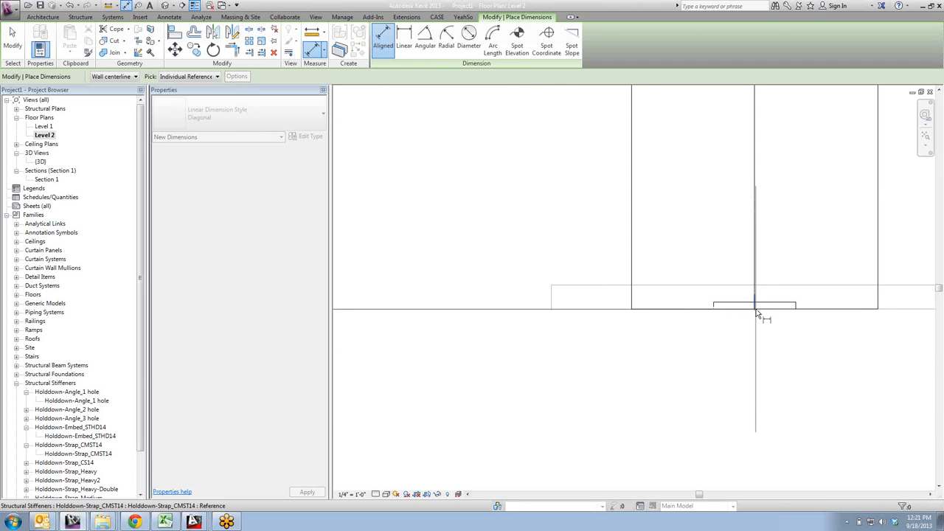
scroll(757, 313, down, 2)
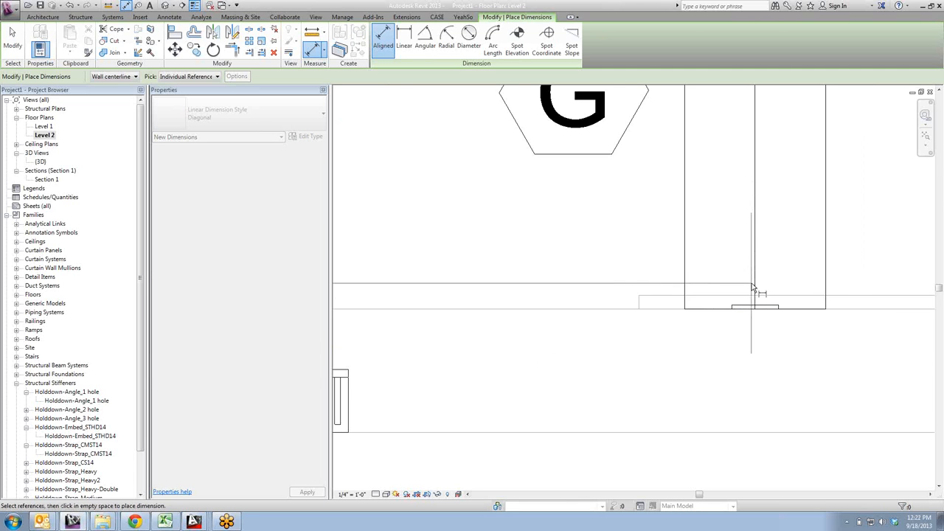
scroll(762, 309, up, 3)
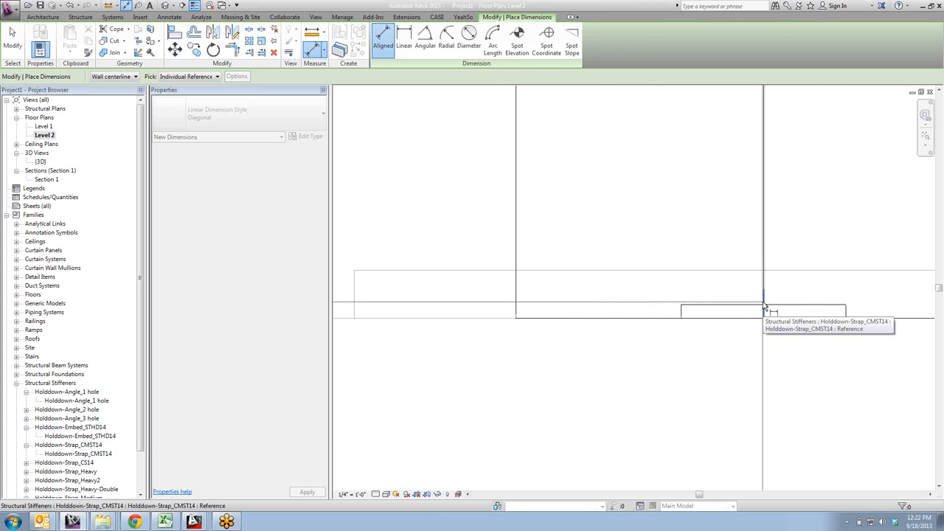
scroll(763, 307, down, 1)
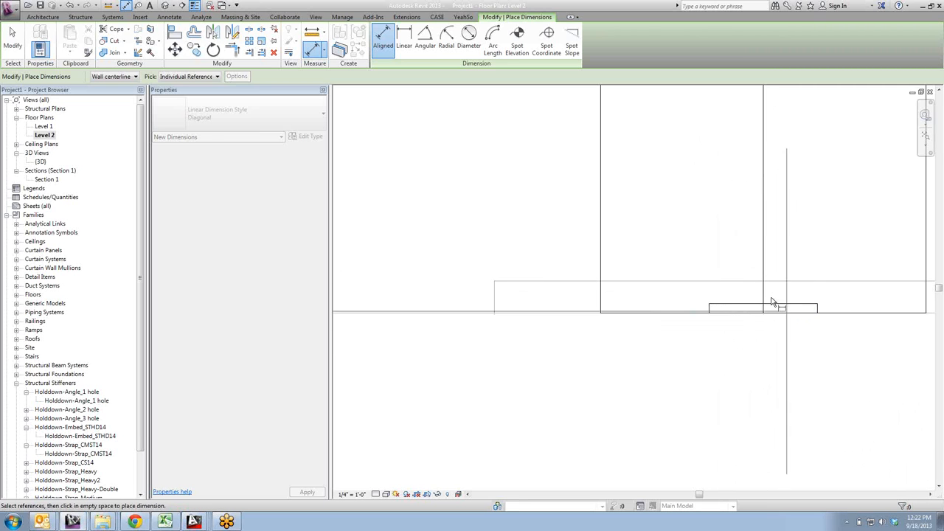
scroll(771, 319, down, 2)
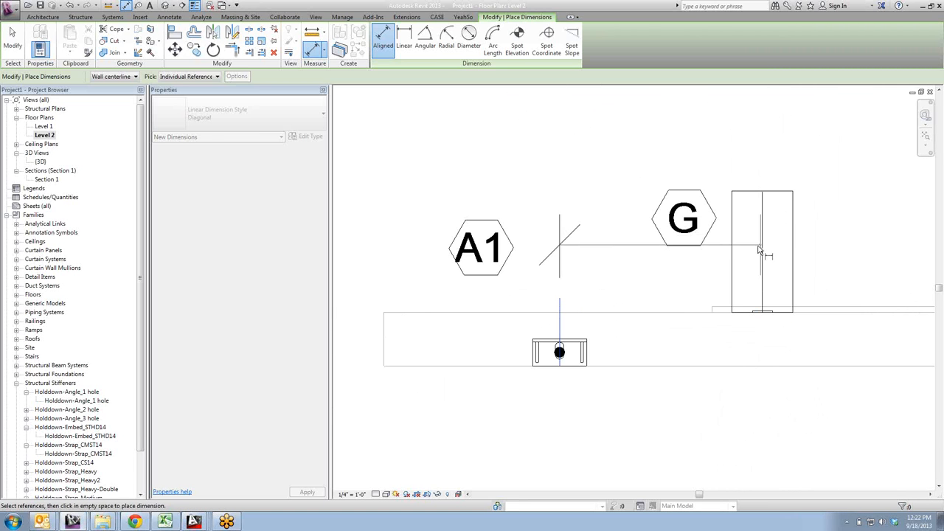
scroll(760, 310, up, 3)
scroll(755, 311, up, 2)
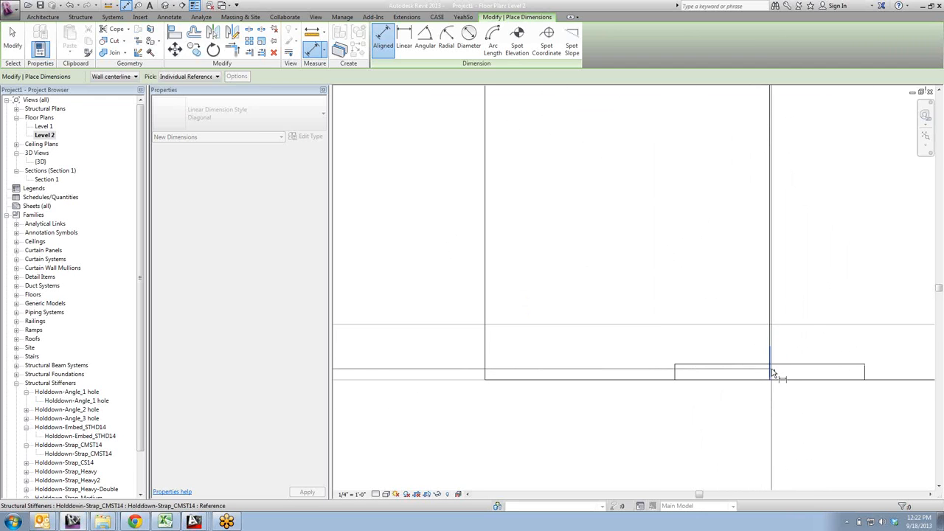
scroll(773, 373, down, 3)
scroll(716, 331, up, 2)
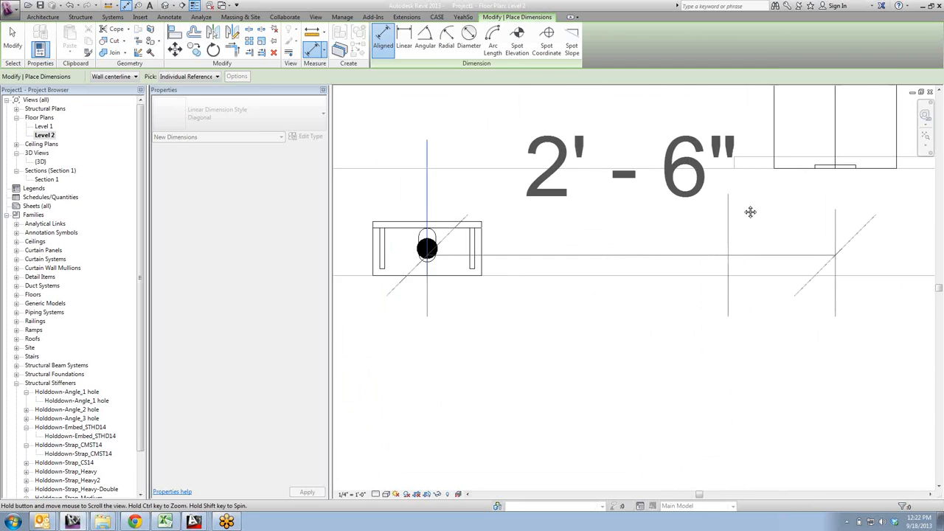
click(653, 377)
- Place an aligned dimension between the Holddown-Angle_1 hole's bolt centre and the wall's lower face, beside the wall's end, and finish dimensioning
middle_drag(585, 371, 763, 446)
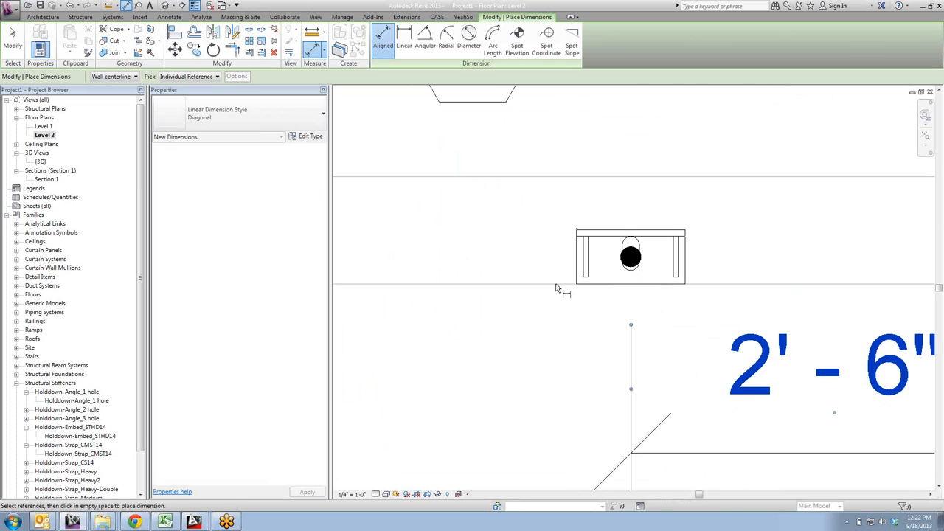
click(614, 258)
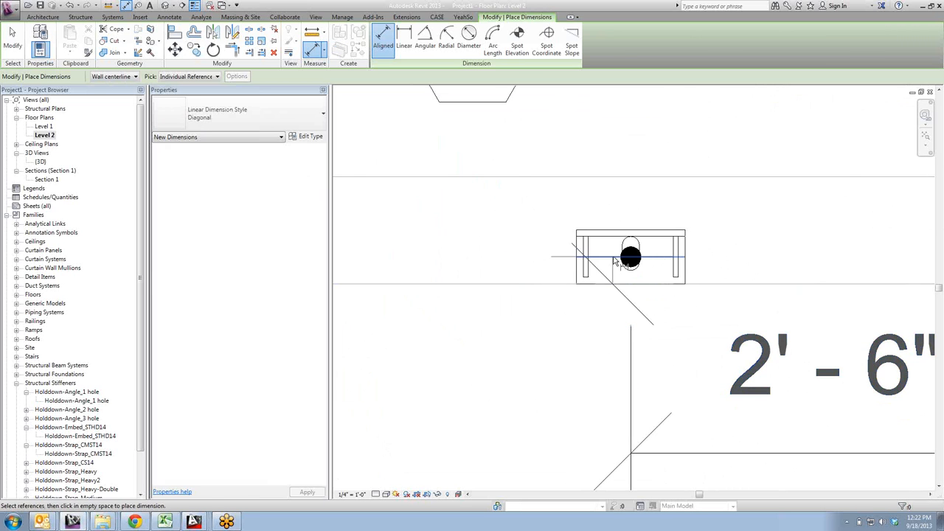
scroll(443, 273, down, 4)
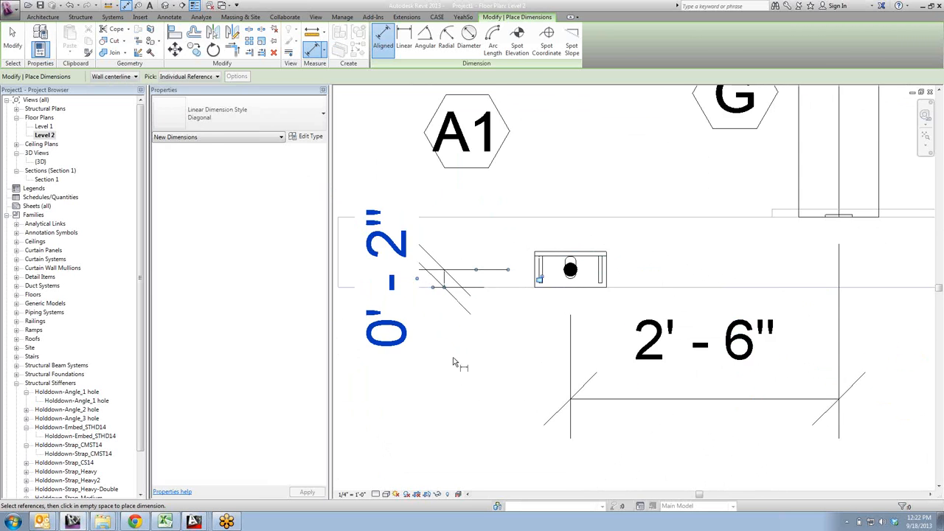
key(Escape)
key(Escape)
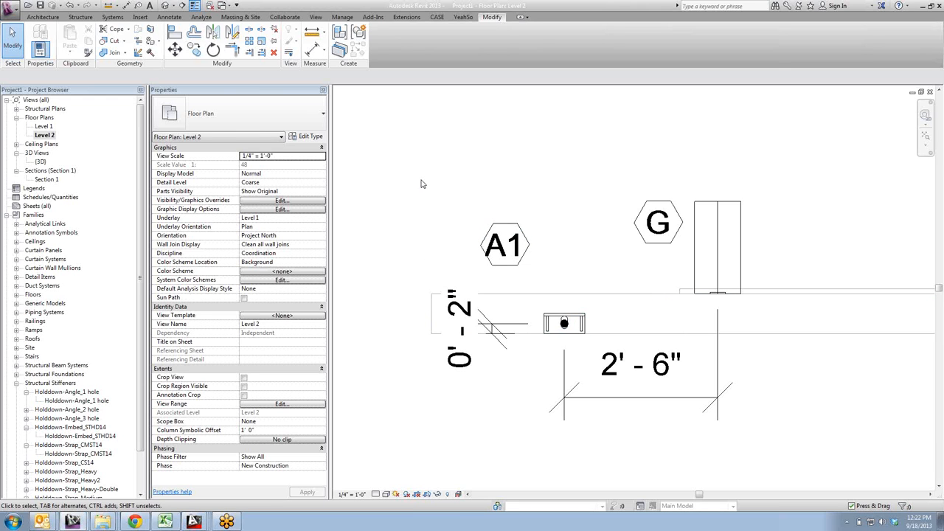
- Hide the Model Geo. subcategory of Structural Stiffeners in the Level 2 plan's visibility overrides so the holddown angle shows only its bolt
click(575, 322)
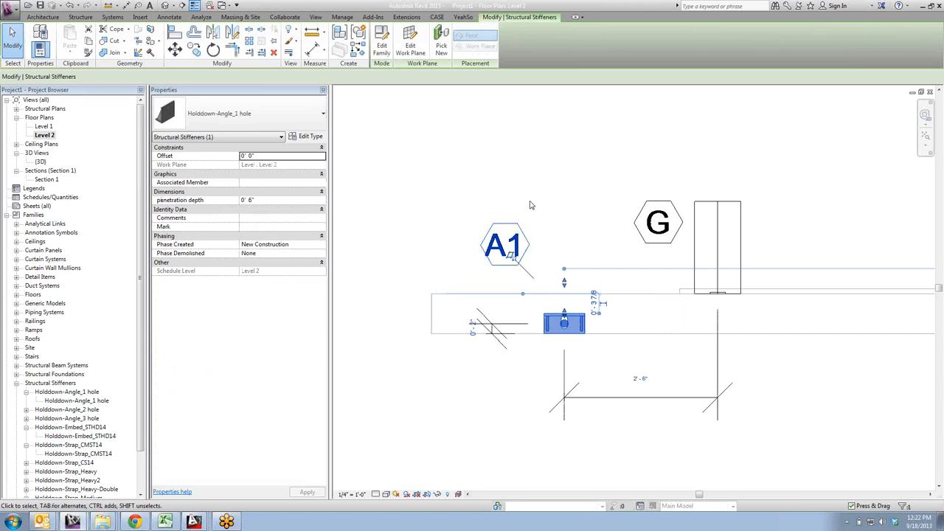
click(510, 184)
key(v)
key(g)
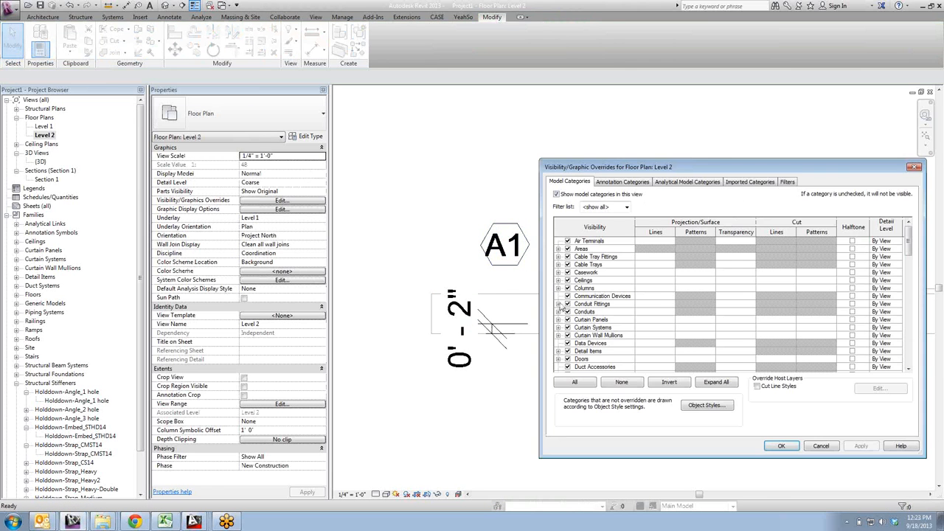
drag(713, 174, 259, 169)
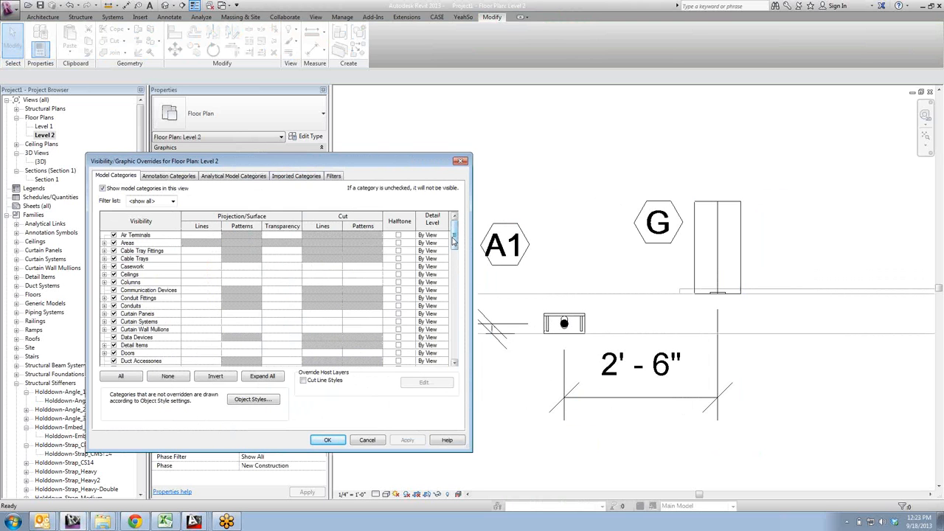
drag(454, 240, 455, 337)
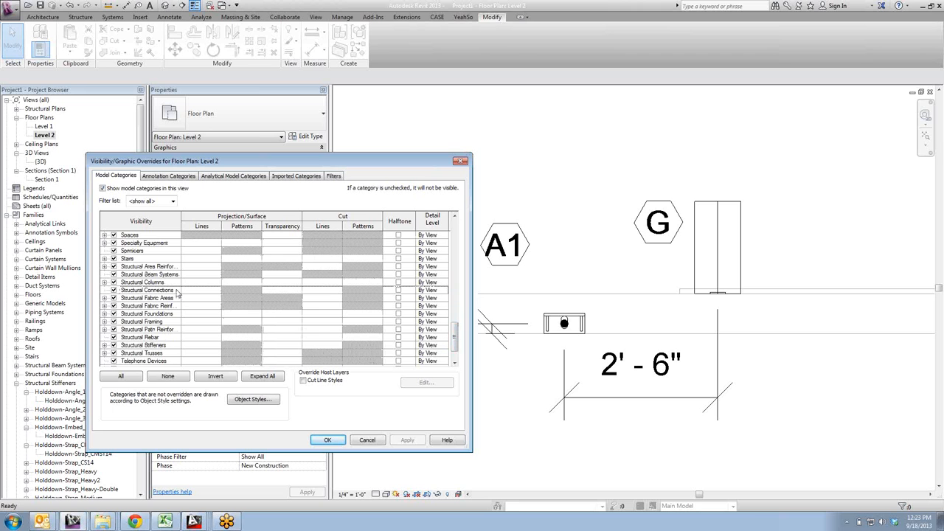
click(104, 346)
scroll(456, 353, down, 3)
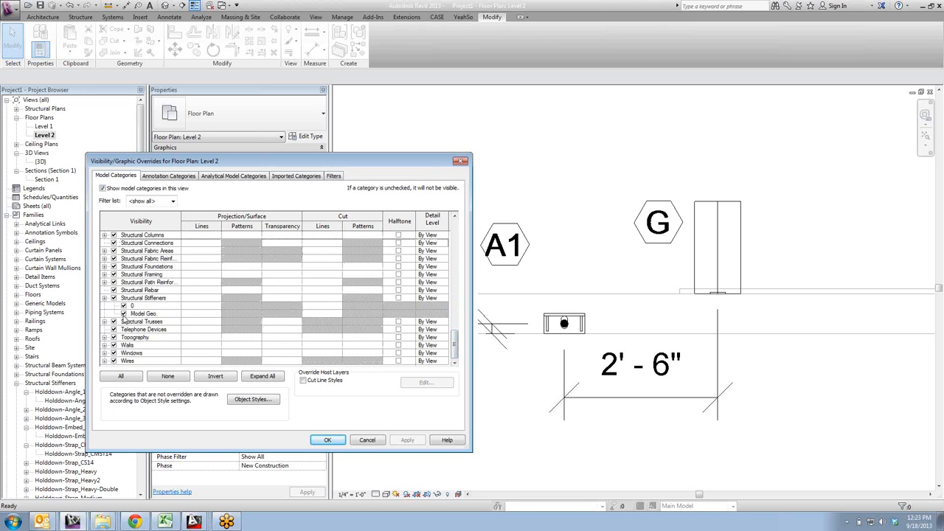
click(124, 313)
click(409, 443)
click(328, 440)
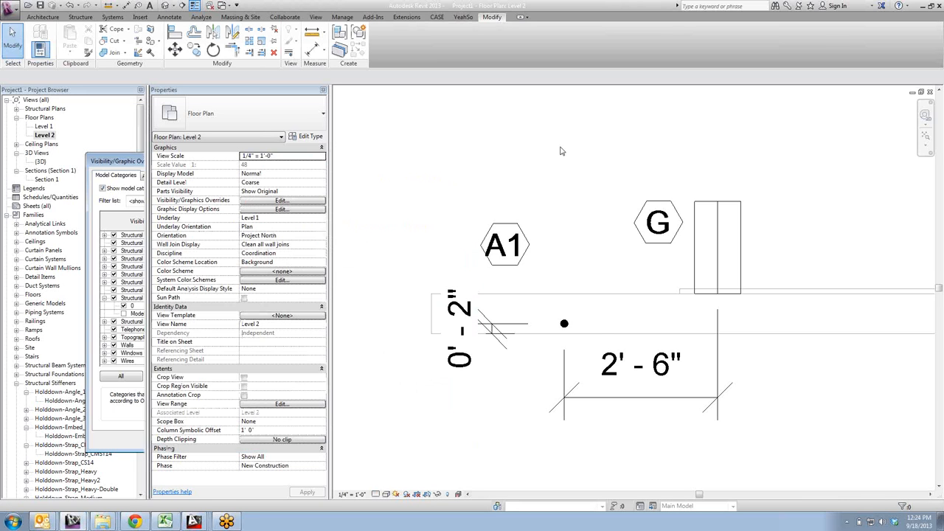
- Create a new schedule for the Structural Stiffeners category in the New Construction phase
scroll(561, 147, down, 2)
middle_drag(560, 148, 465, 227)
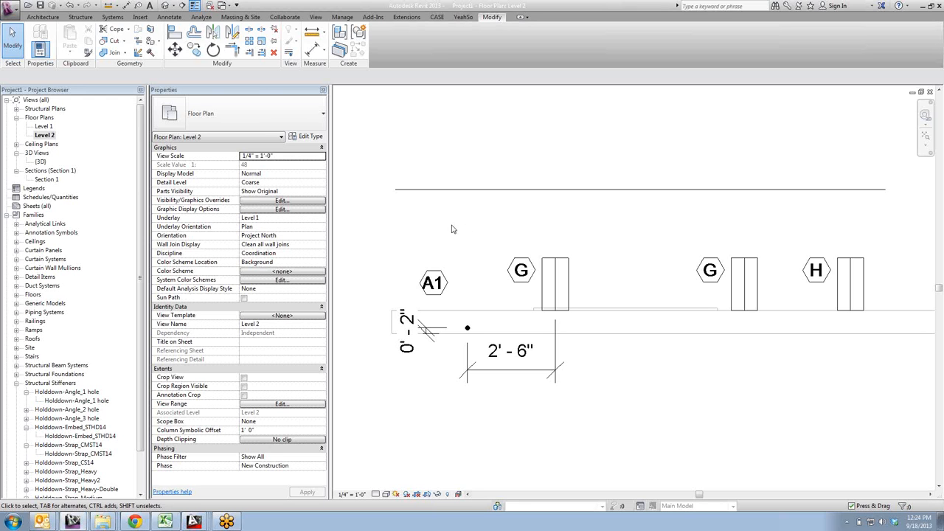
scroll(453, 225, down, 2)
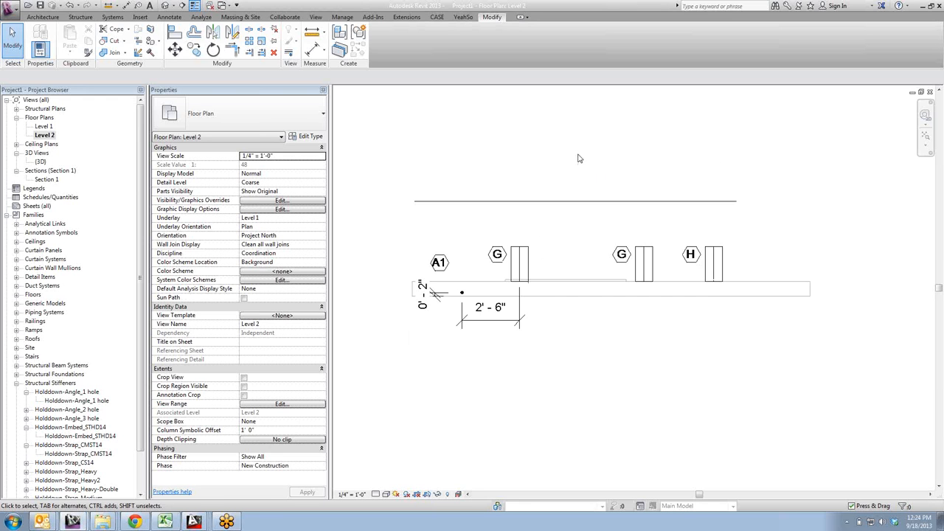
middle_drag(580, 177, 575, 198)
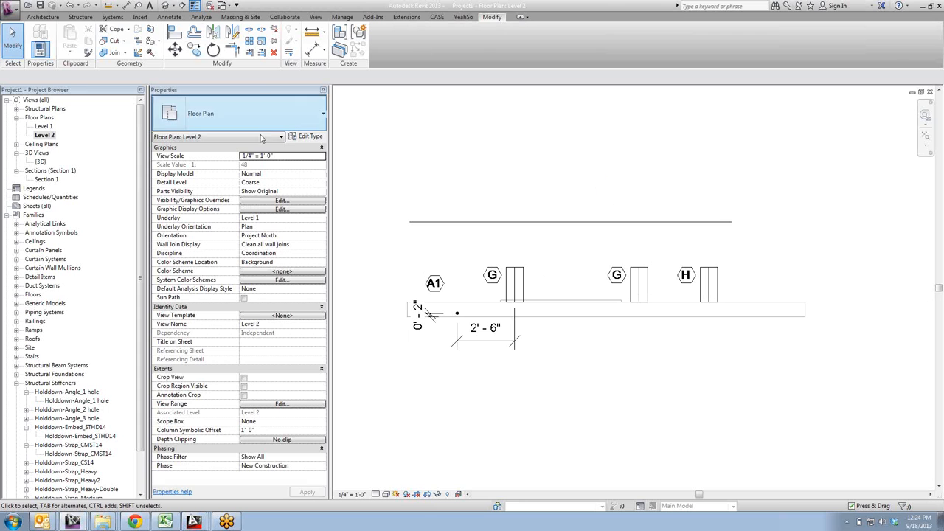
click(315, 16)
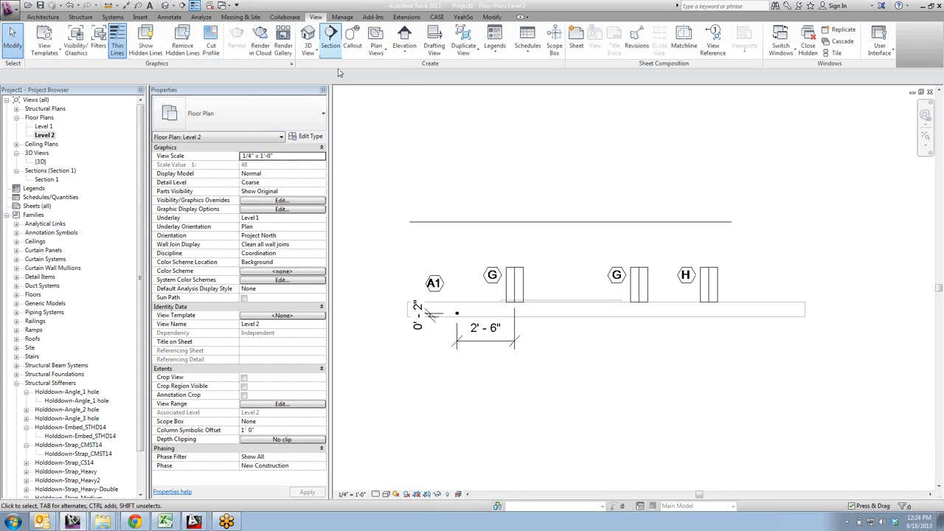
click(529, 59)
click(533, 69)
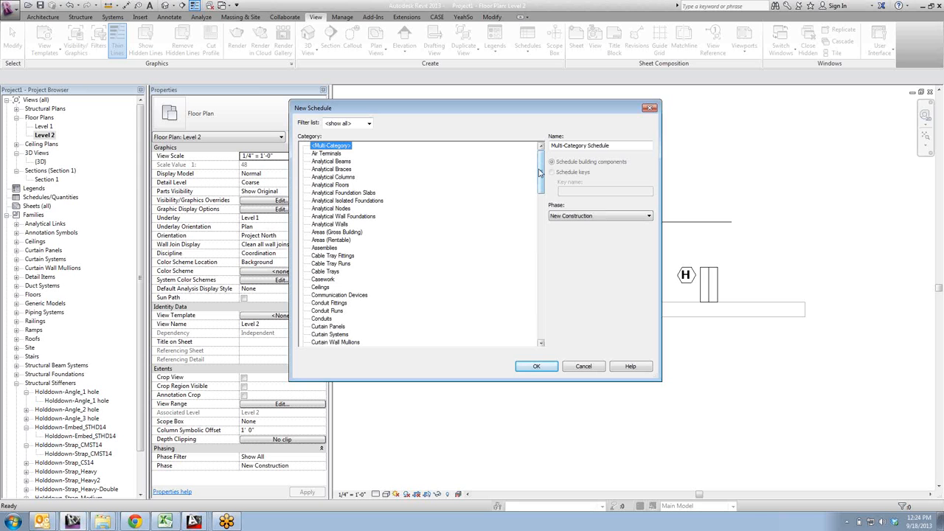
drag(541, 170, 543, 305)
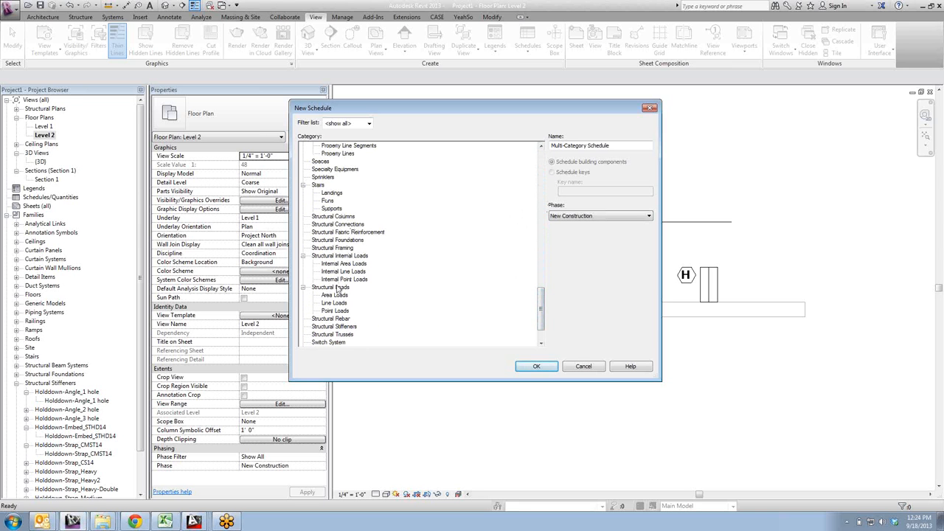
click(340, 327)
click(536, 366)
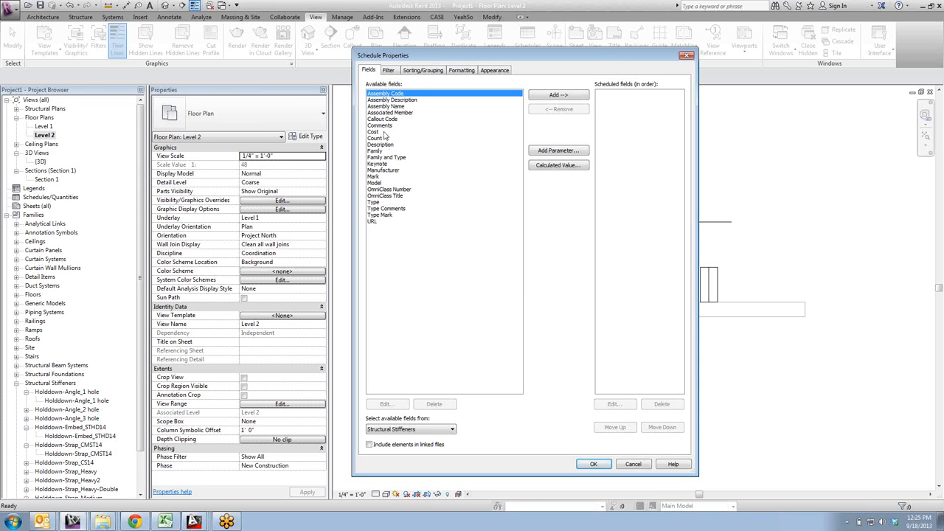
- Add the Callout Code and Family and Type fields to the schedule and widen the Family and Type column to fit its contents
click(383, 120)
click(541, 96)
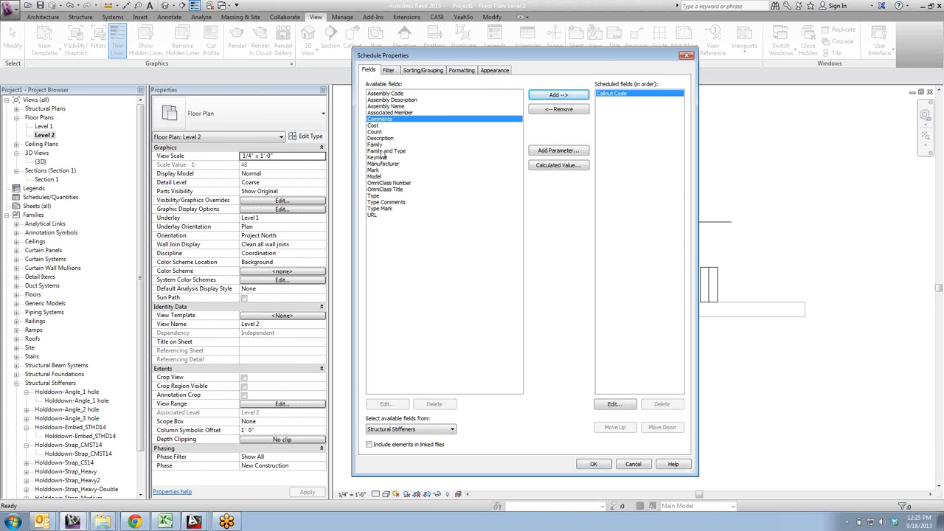
click(386, 151)
click(552, 97)
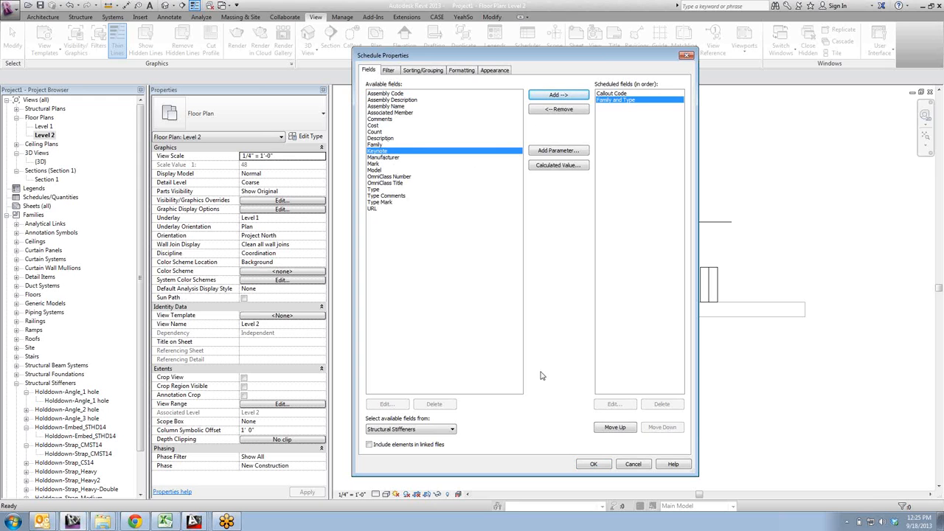
click(595, 465)
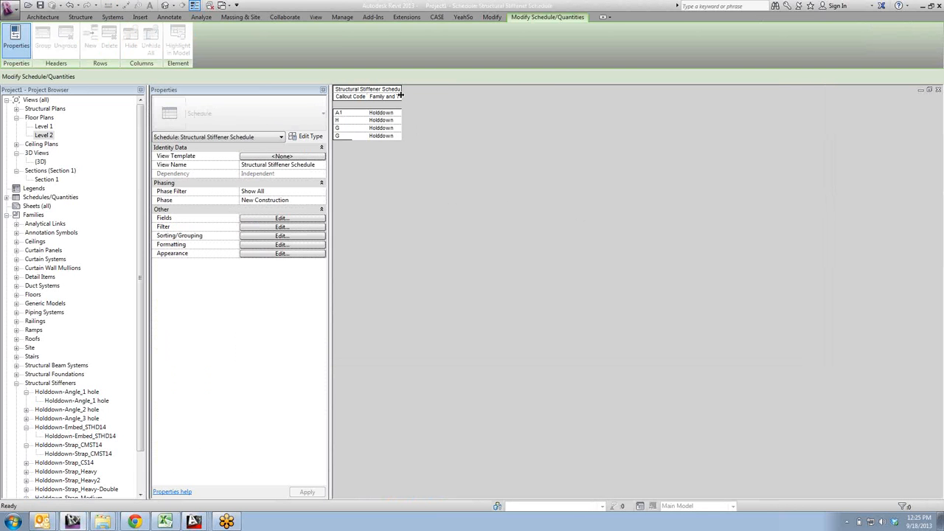
double_click(404, 98)
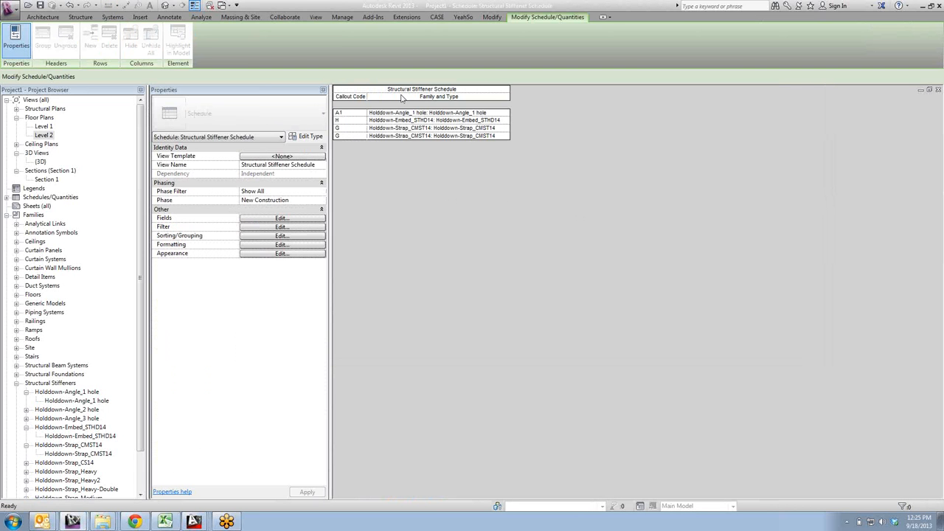
- Review the fields available to the stiffener schedule, and close the schedule view
click(274, 218)
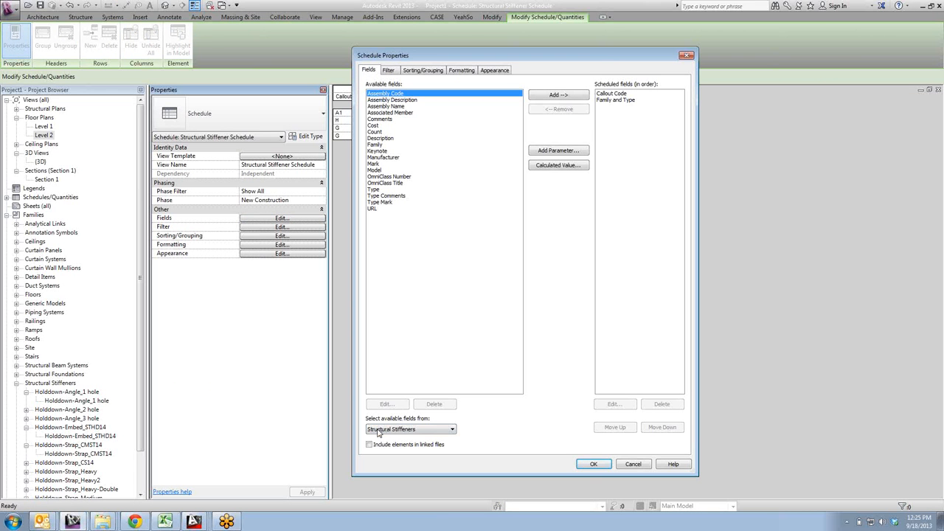
click(594, 464)
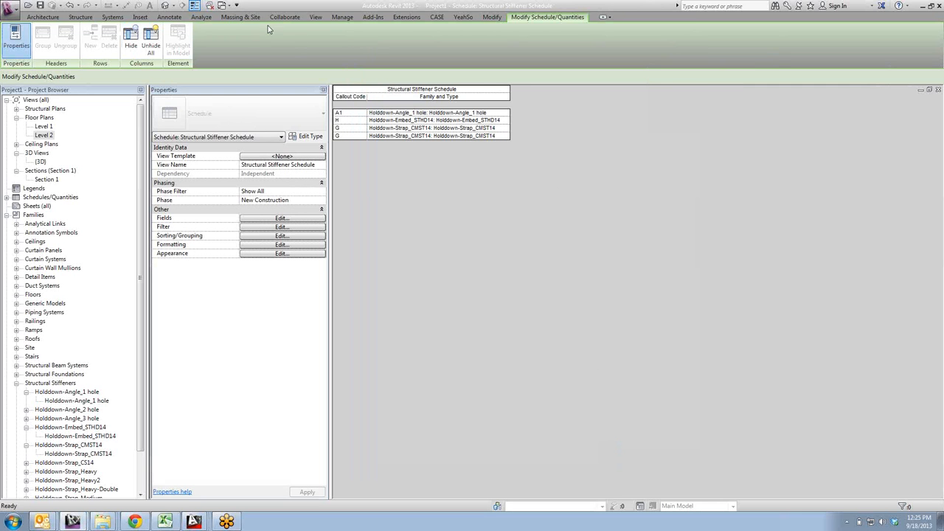
click(939, 89)
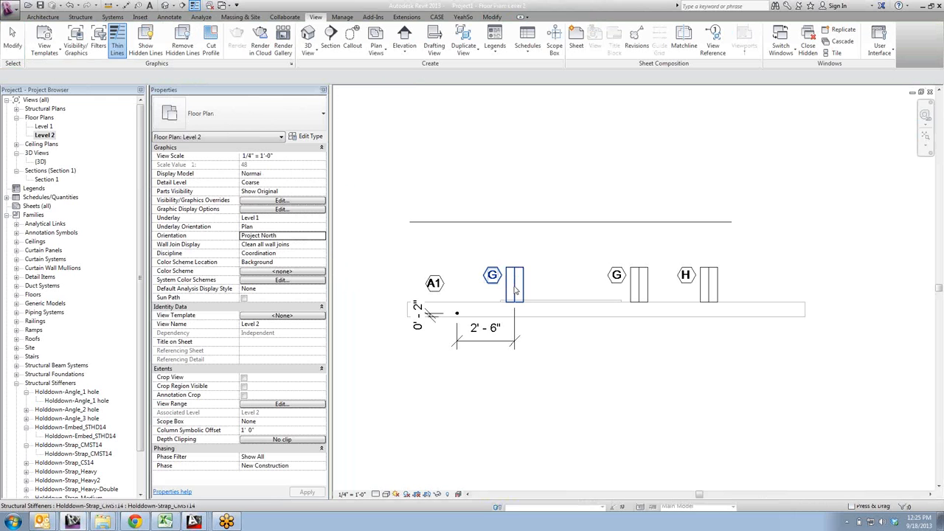
- Switch to the Holddown-Angle_1 hole family's 3D view and review its family type parameters, including the Identity Data group
click(226, 5)
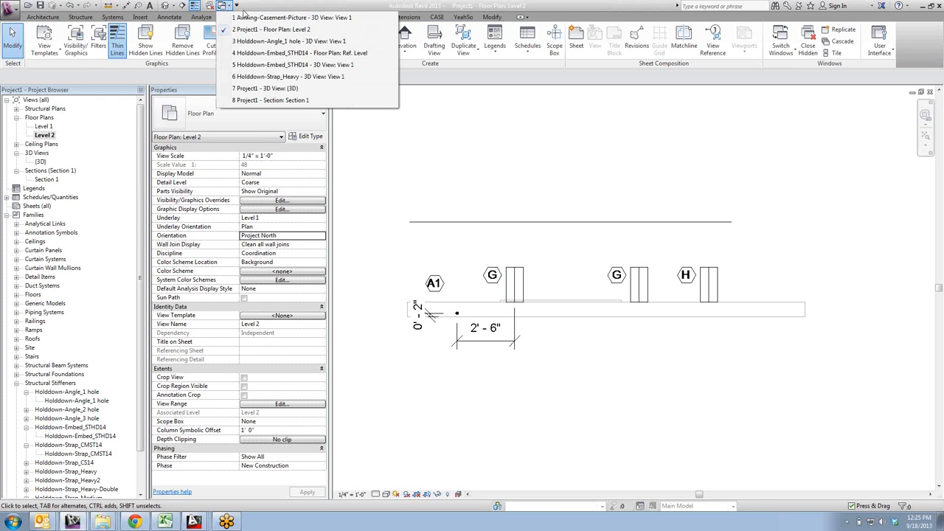
click(251, 42)
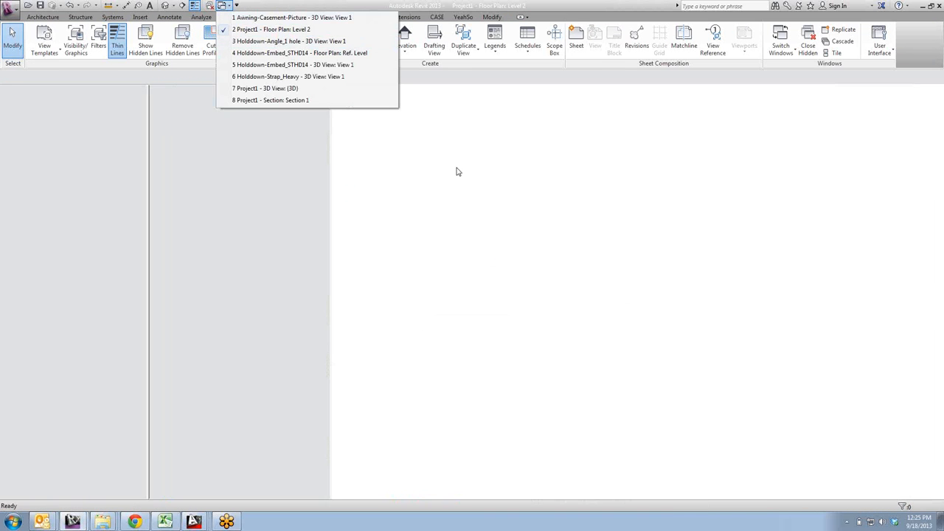
click(54, 49)
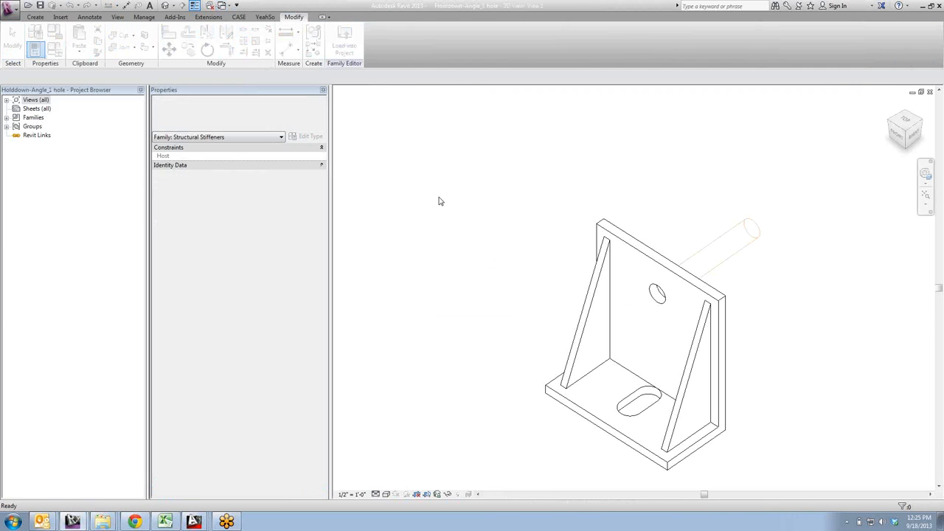
drag(497, 77, 600, 81)
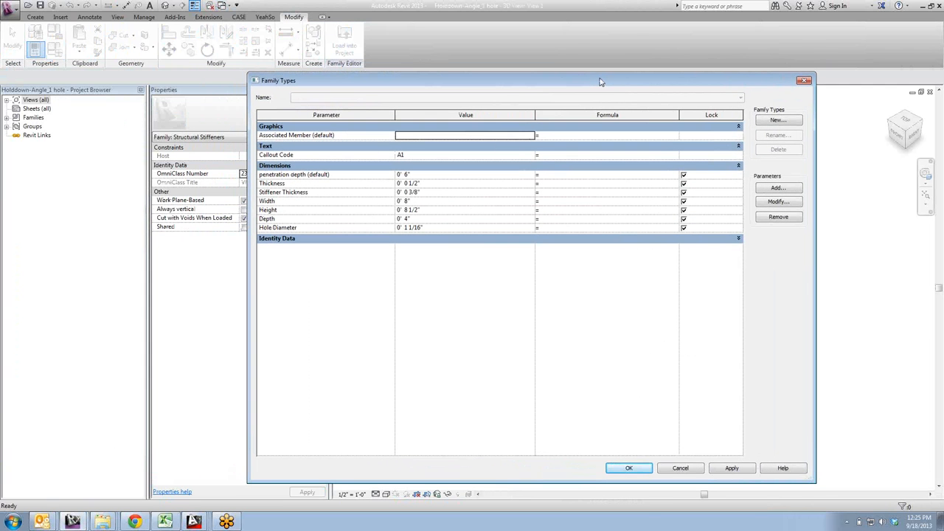
click(321, 241)
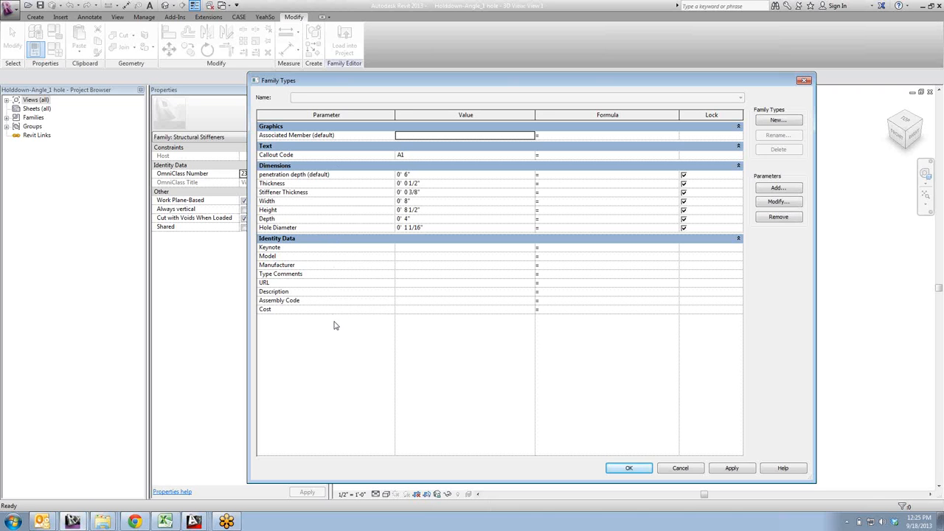
click(683, 468)
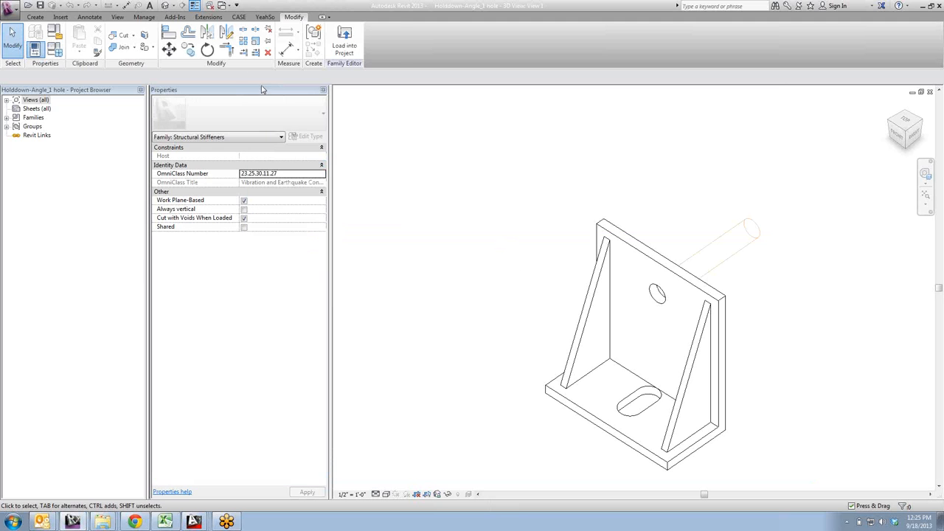
- Switch to the Holddown-Embed_STHD14 family's reference level plan and review its Callout Code and other family type parameters
click(224, 5)
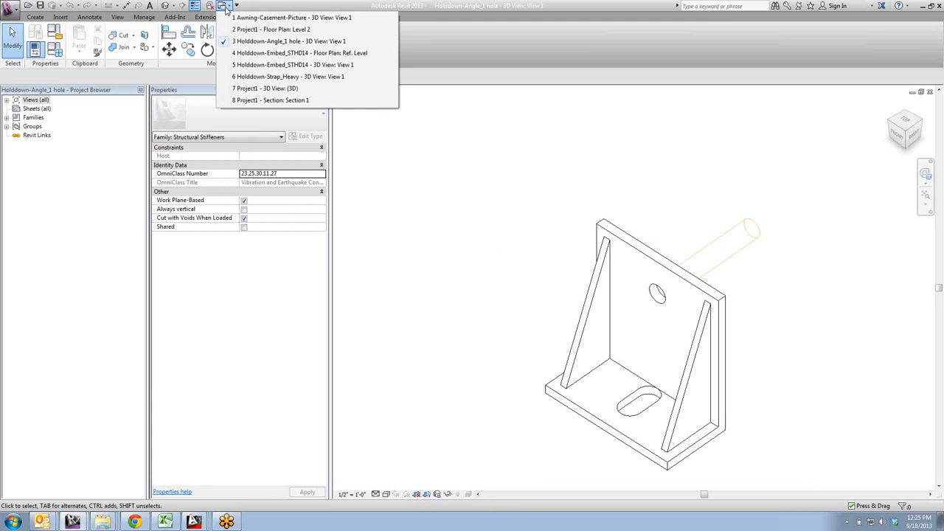
click(250, 54)
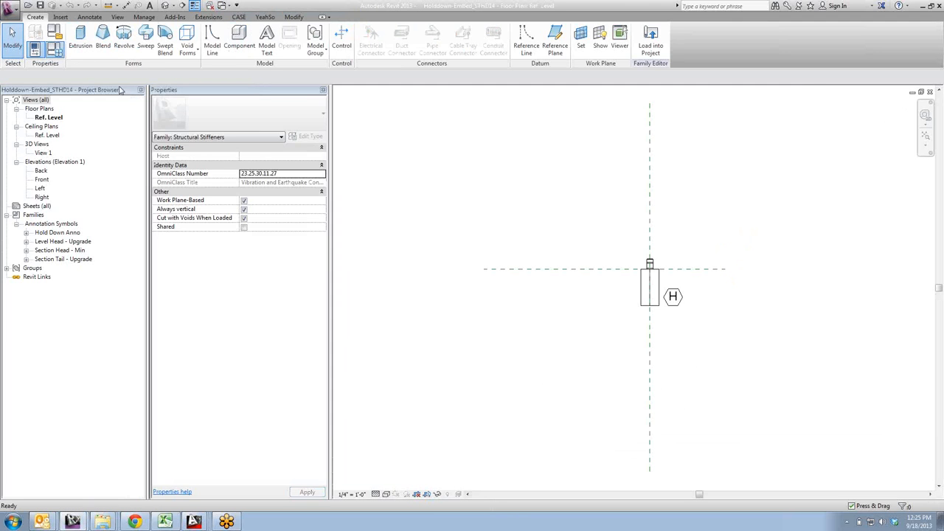
click(54, 50)
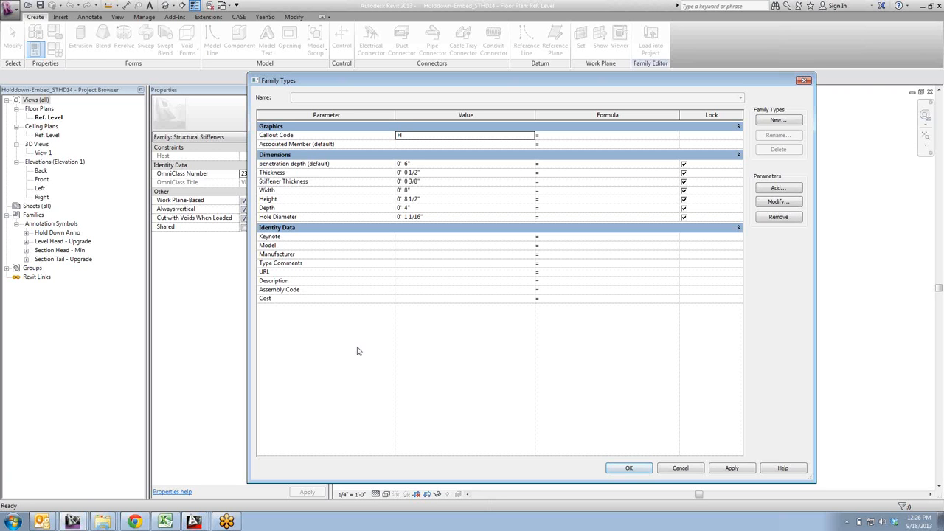
click(629, 469)
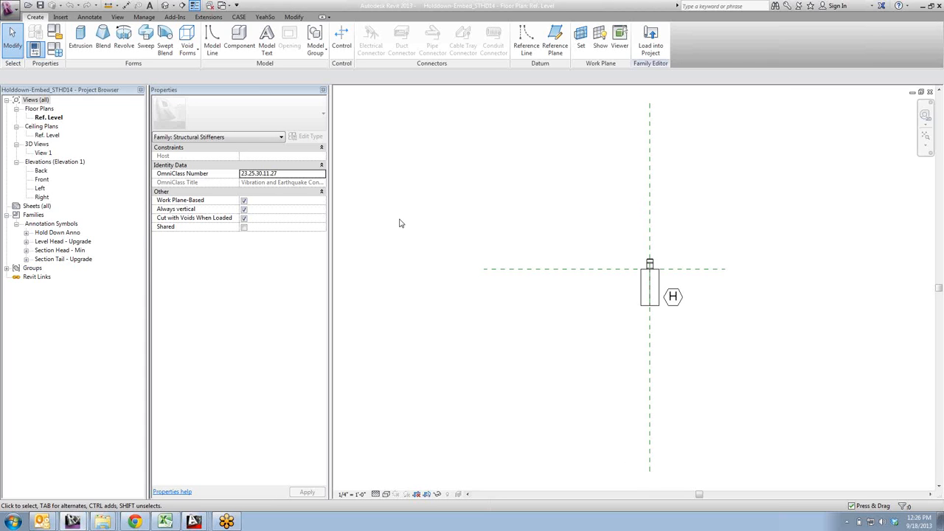
- Return to the Level 2 floor plan of Project1
click(225, 6)
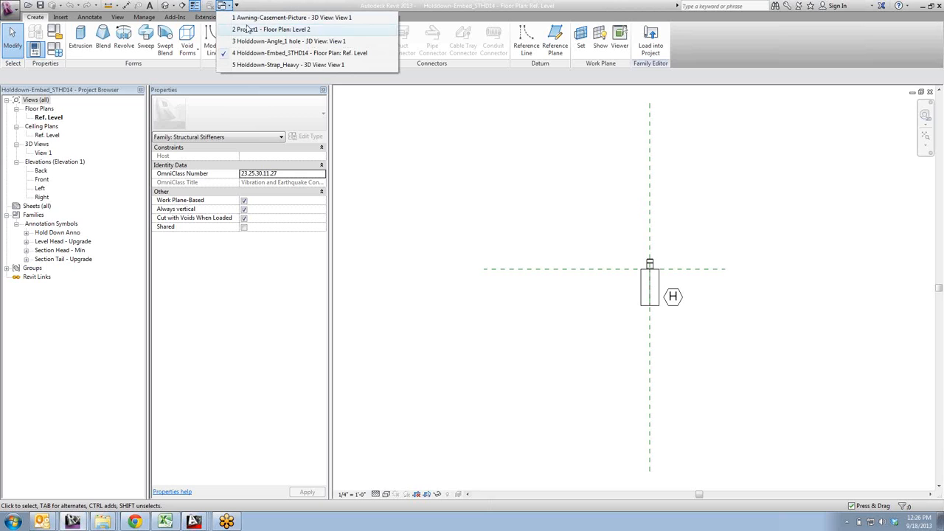
click(248, 28)
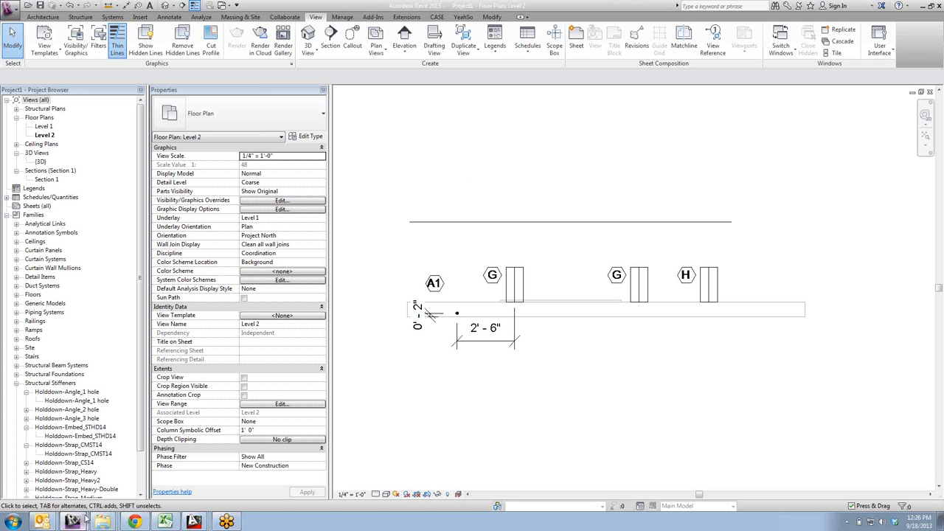
mouse_move(99, 524)
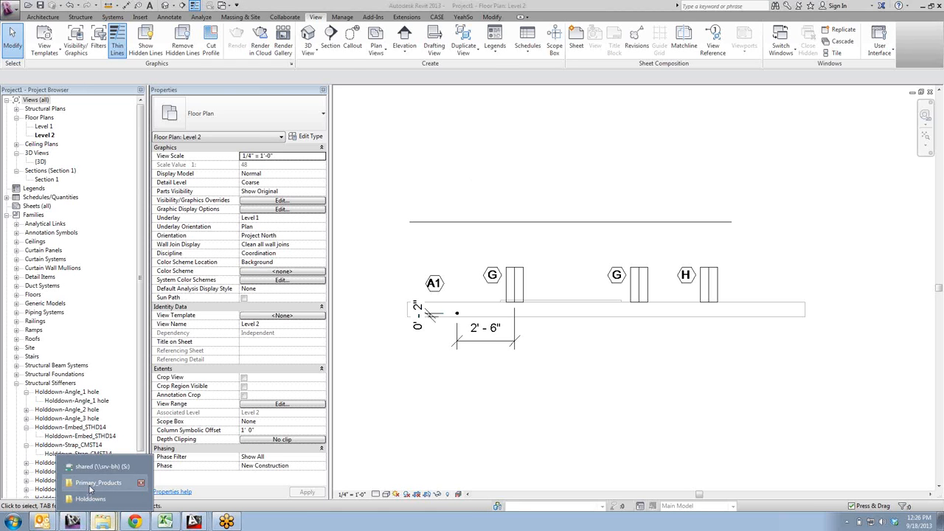
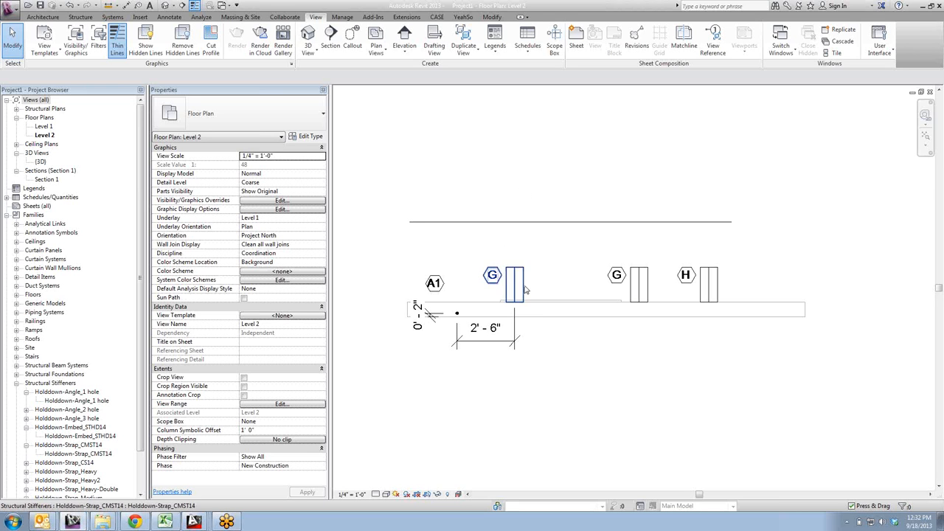
- Examine the Structural Stiffeners subcategories in the Level 2 floor plan's Visibility/Graphic Overrides, and close the overrides
scroll(525, 284, down, 5)
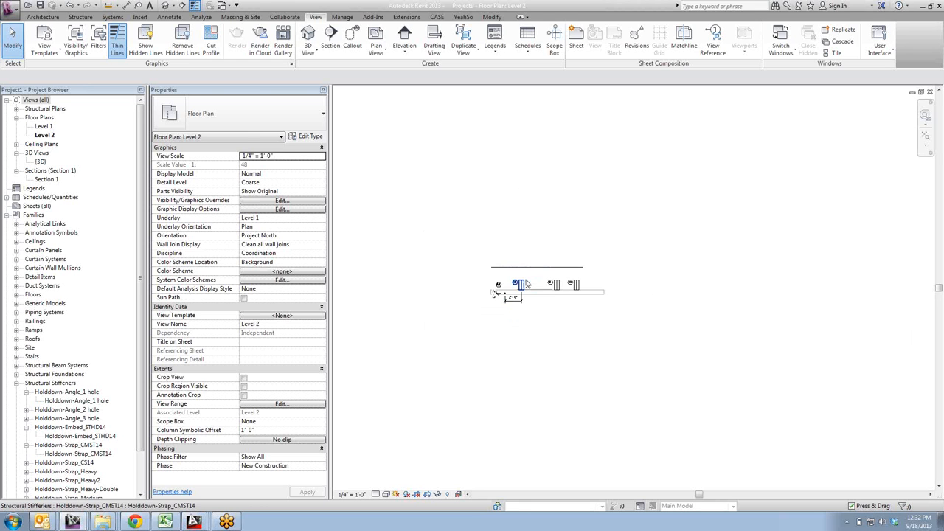
scroll(522, 246, up, 3)
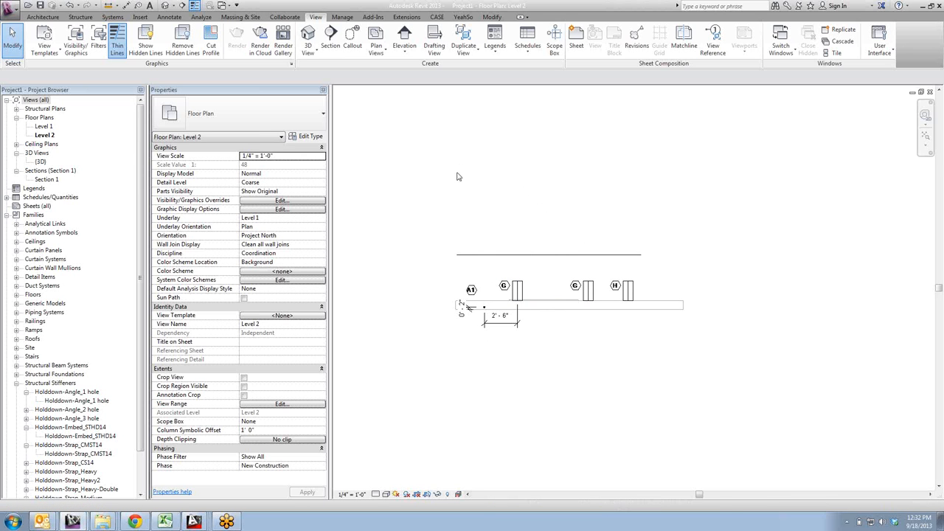
key(v)
key(v)
drag(455, 244, 455, 353)
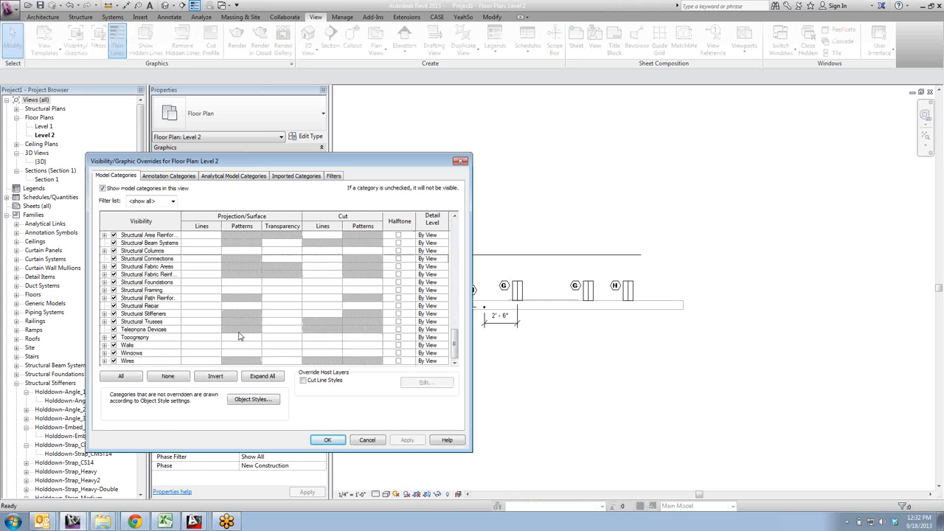
click(104, 314)
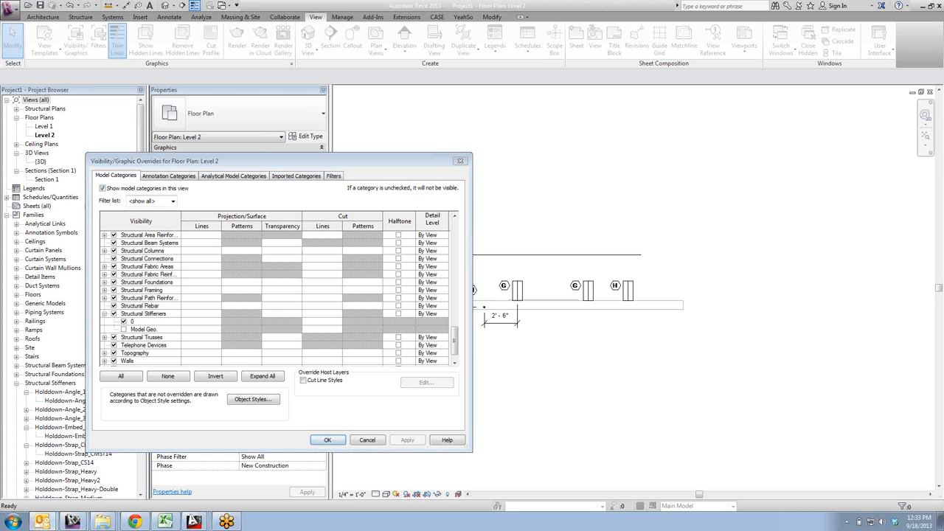
click(329, 440)
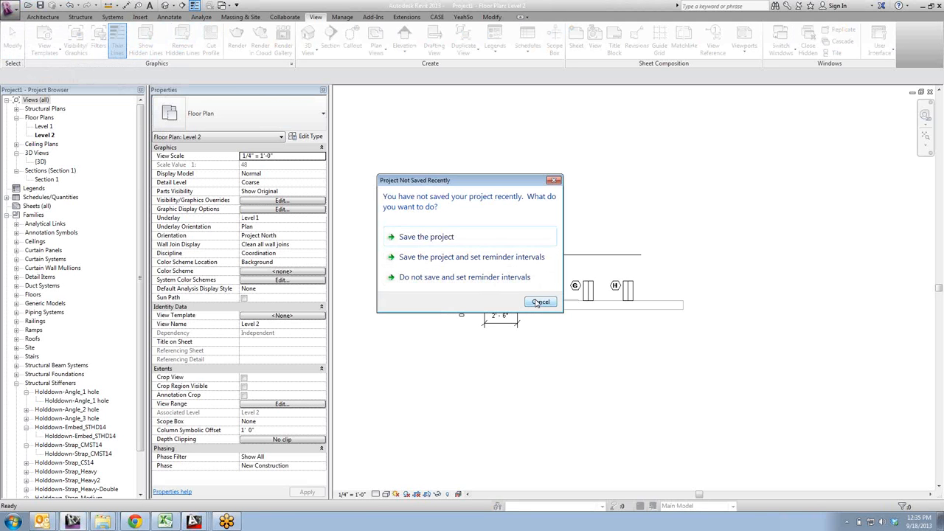
click(539, 303)
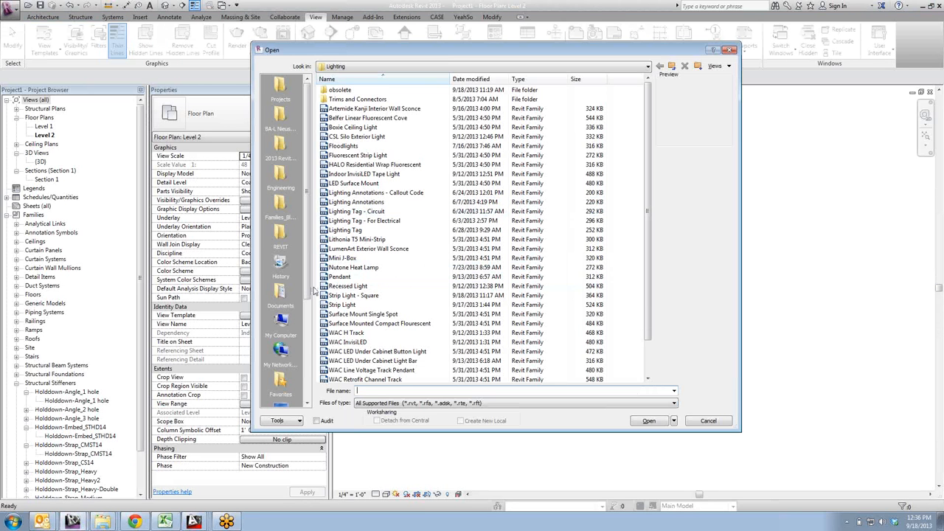
scroll(281, 292, down, 5)
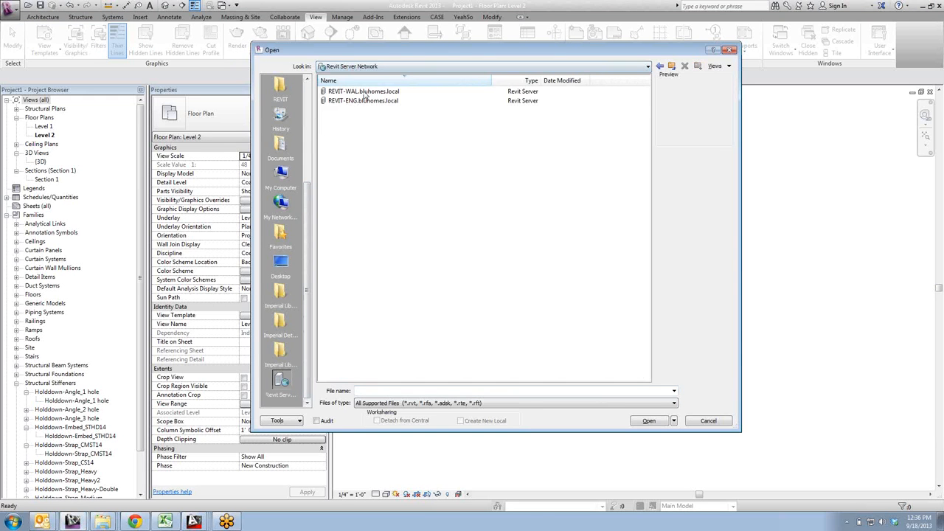
click(358, 91)
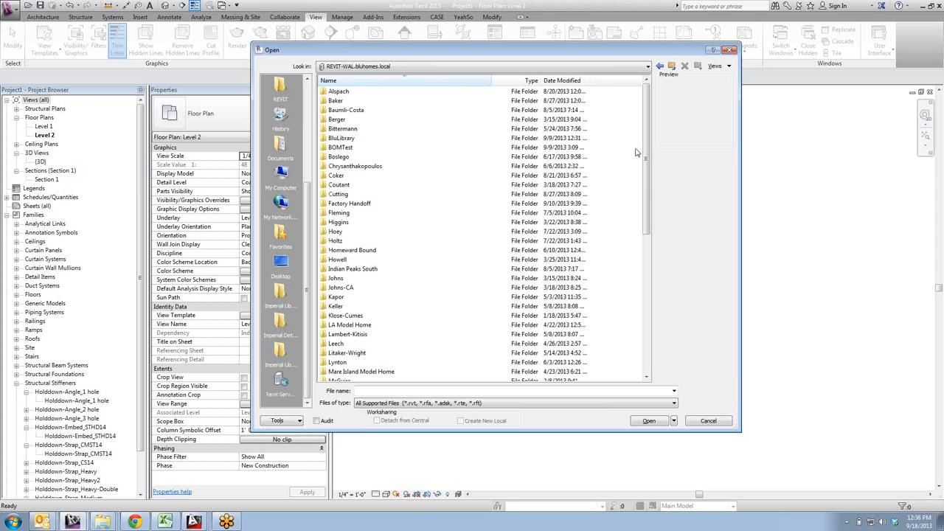
drag(649, 152, 646, 263)
double_click(341, 279)
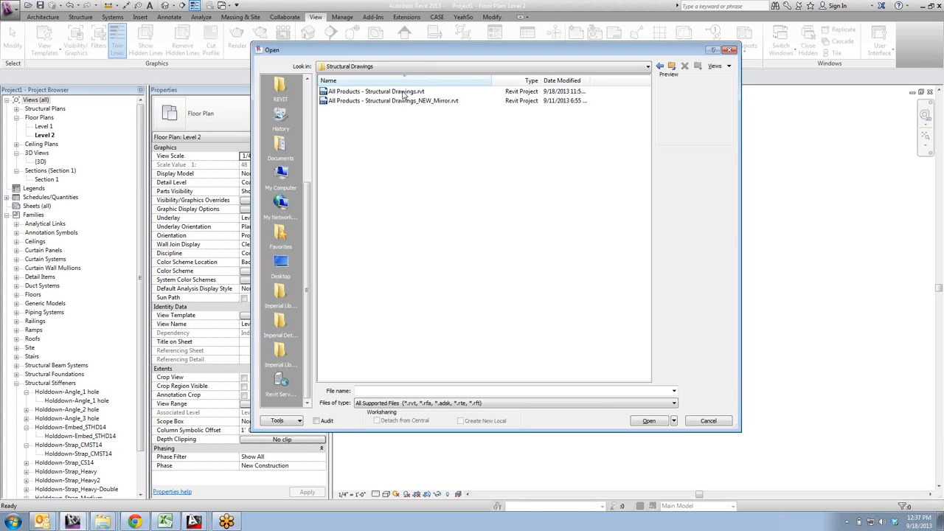
click(708, 420)
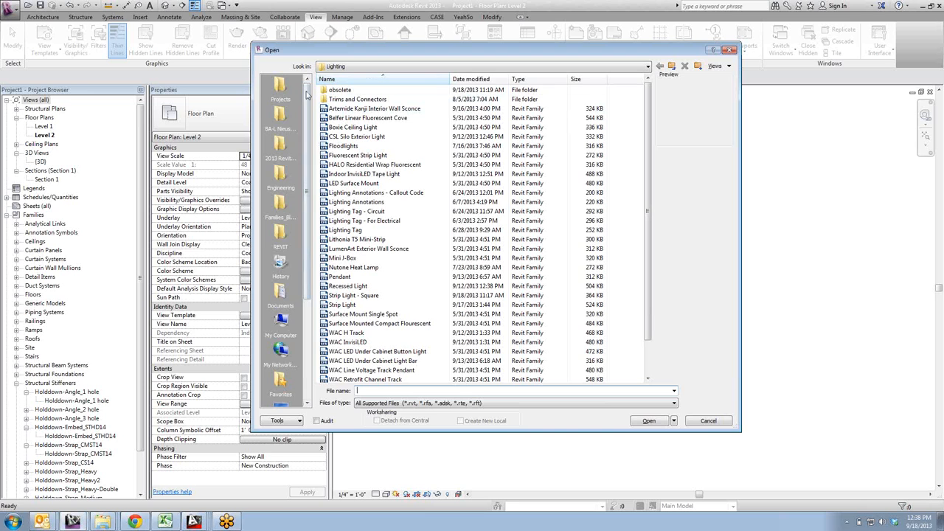
- Open the local All Products - Structural Drawings project from the Projects folder within the desktop's REVIT files folder
drag(309, 122, 309, 224)
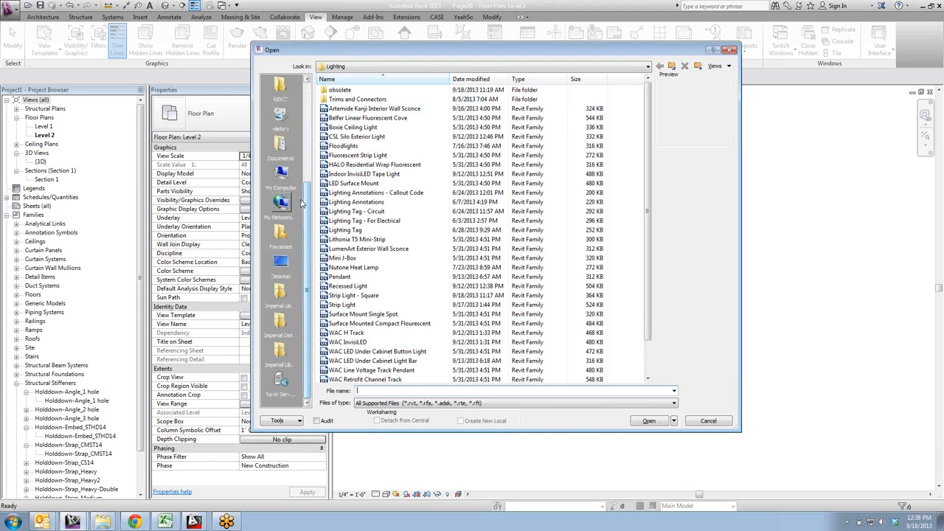
click(282, 267)
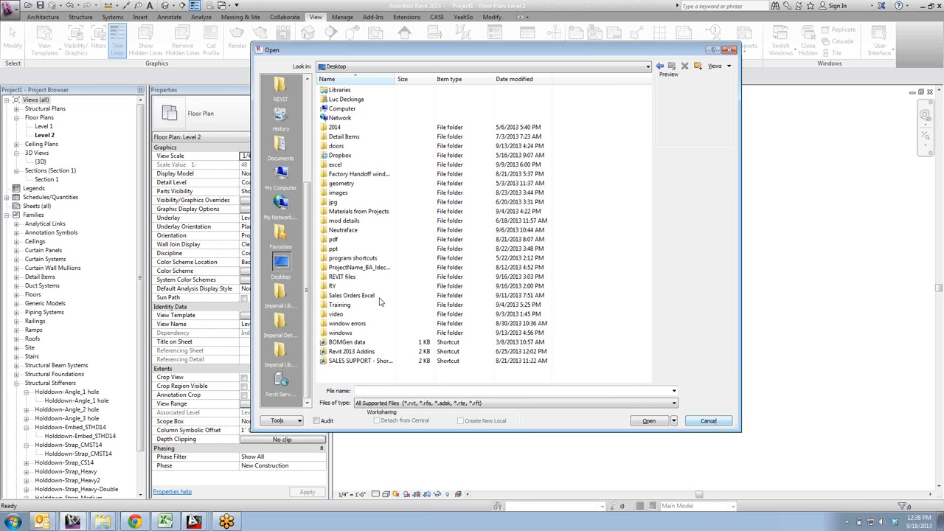
double_click(337, 277)
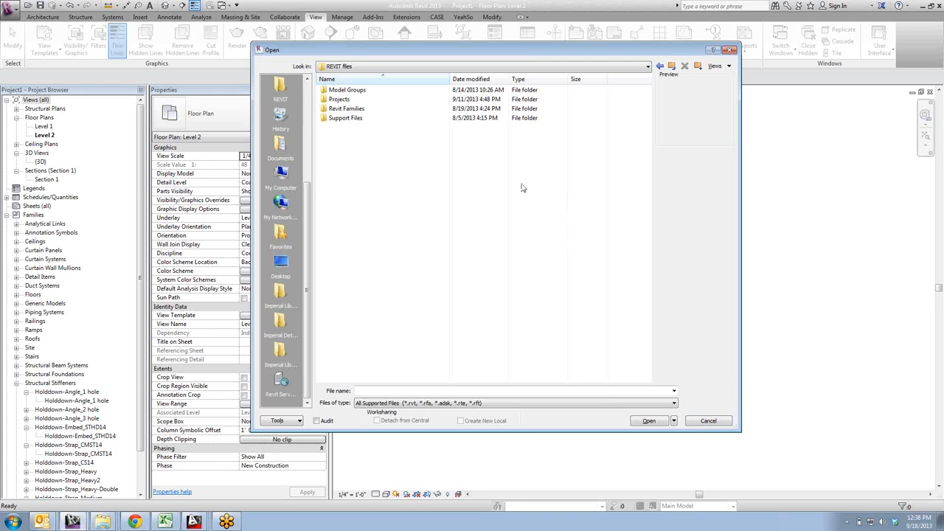
double_click(341, 109)
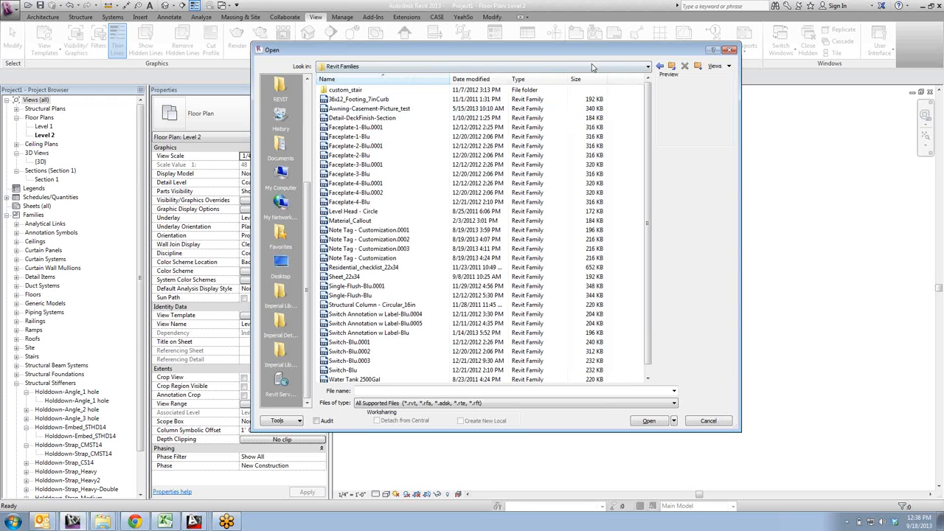
click(672, 66)
double_click(340, 100)
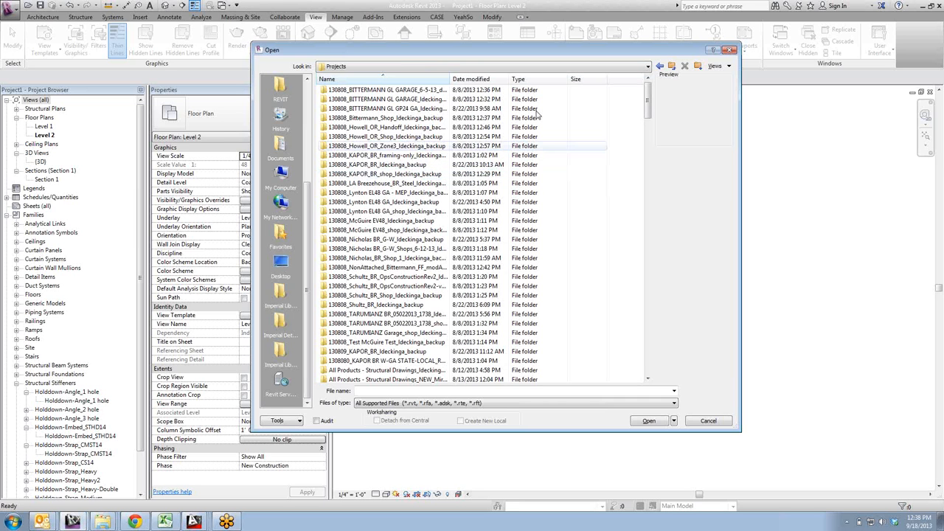
drag(647, 106, 665, 343)
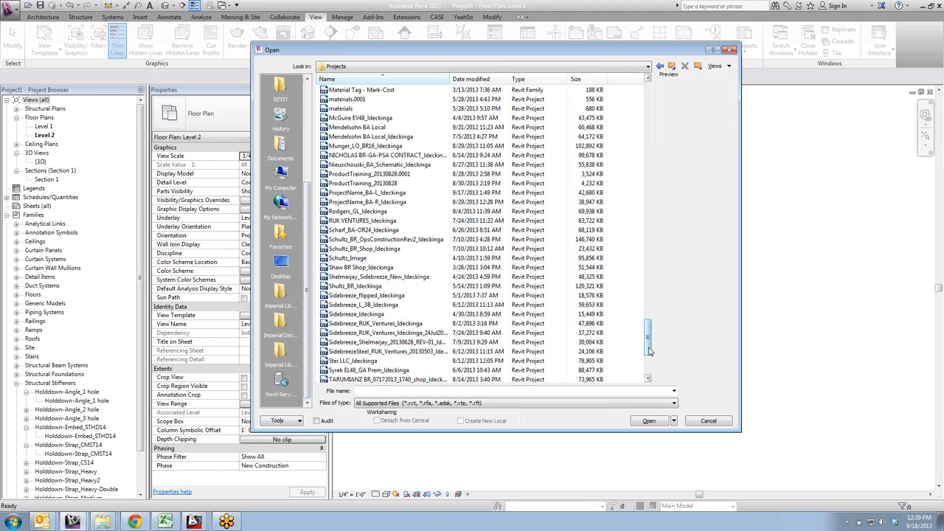
drag(648, 351, 648, 285)
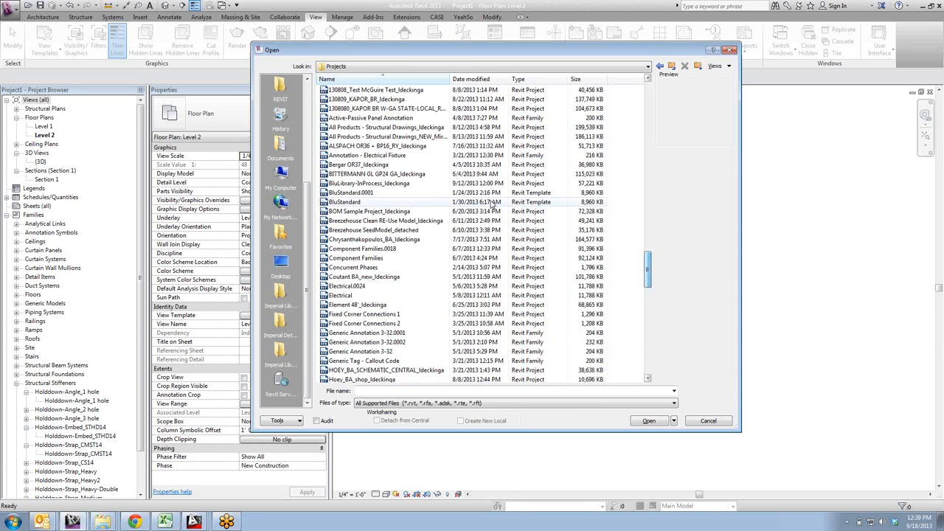
click(391, 129)
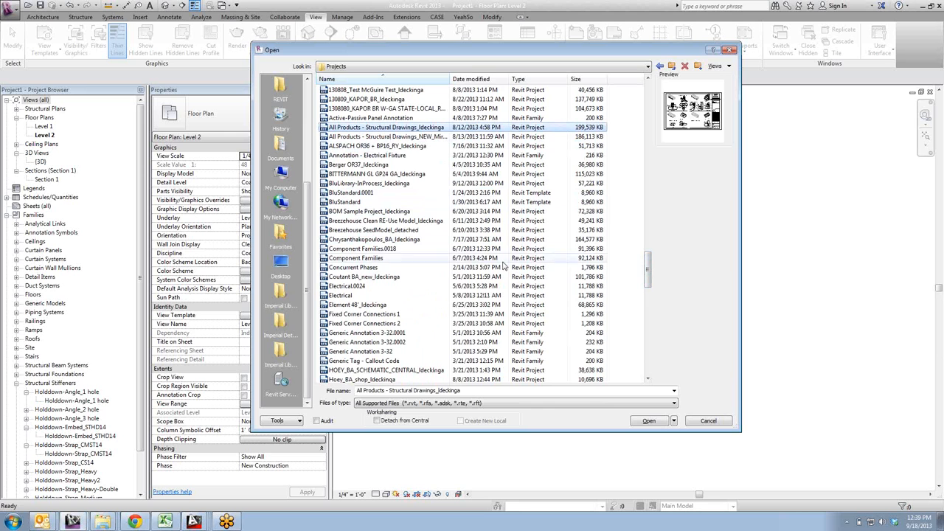
click(648, 422)
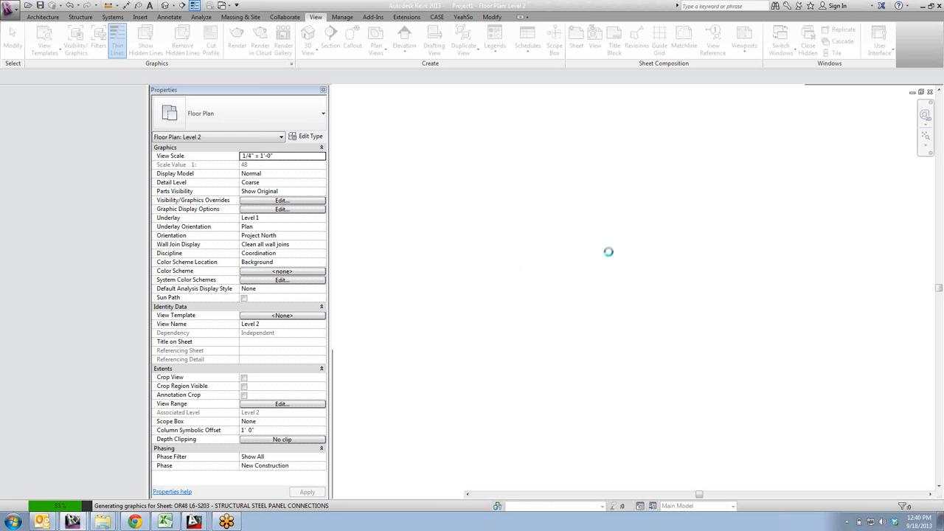
click(935, 194)
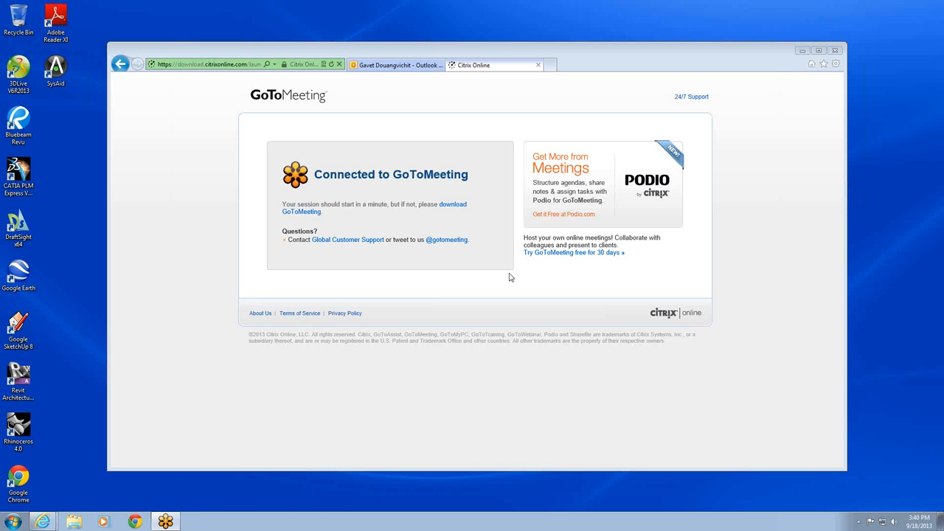
- Switch to Windows Explorer and open the shared (S:) network drive
click(13, 522)
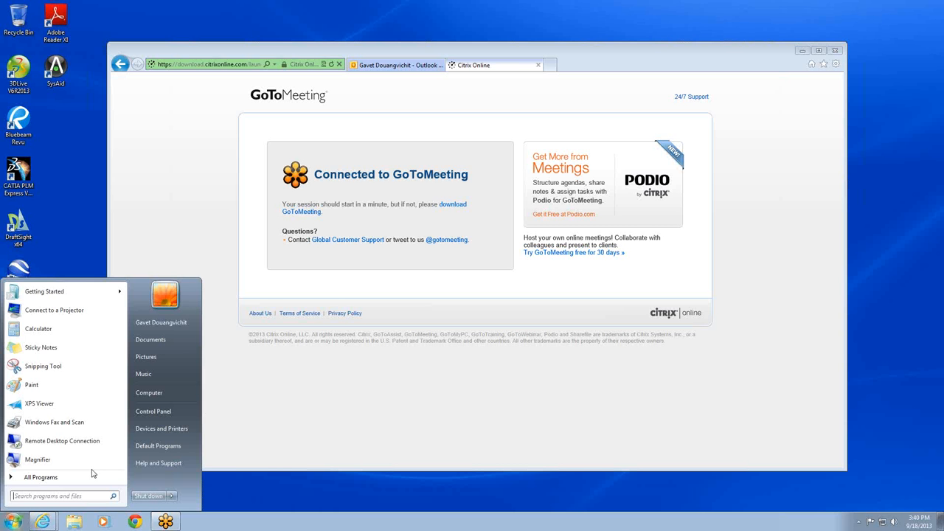
click(184, 392)
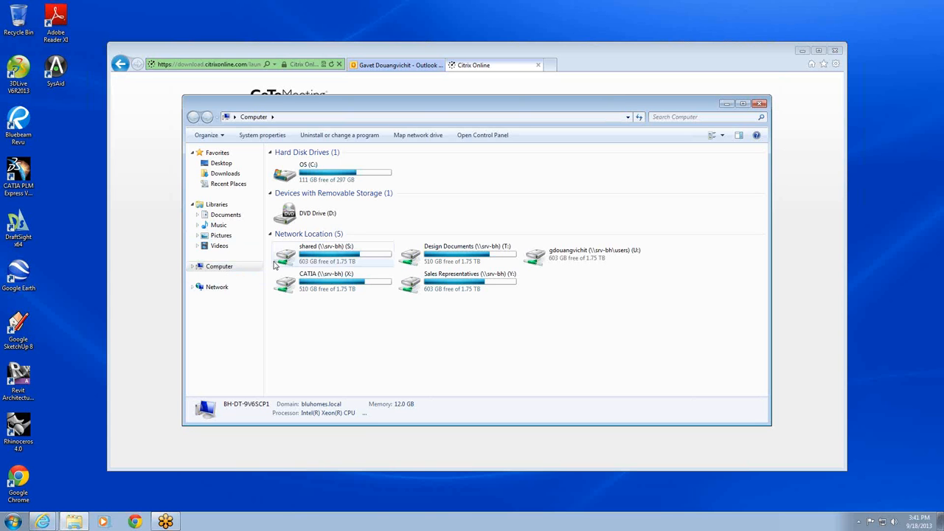
click(295, 260)
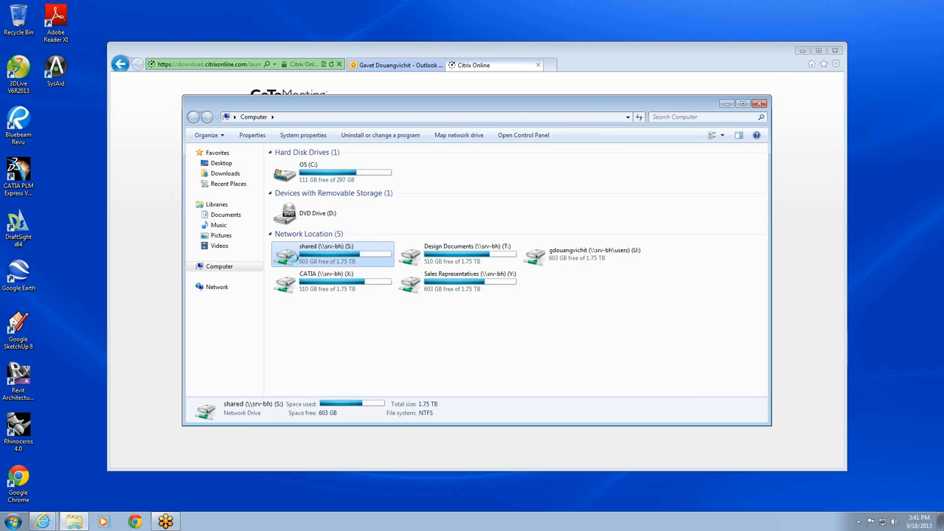
double_click(295, 261)
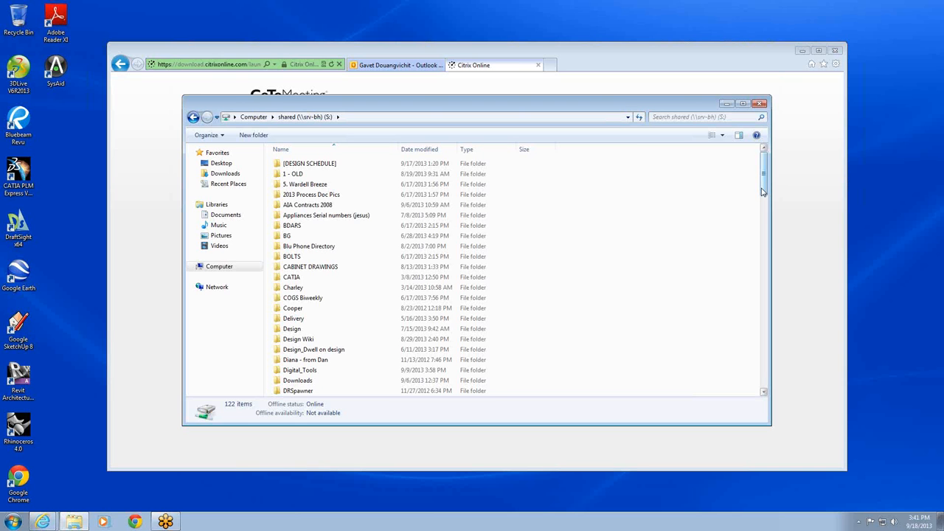
- Open the SEED_Documentation folder inside the shared drive's REVIT folder
drag(764, 192, 747, 215)
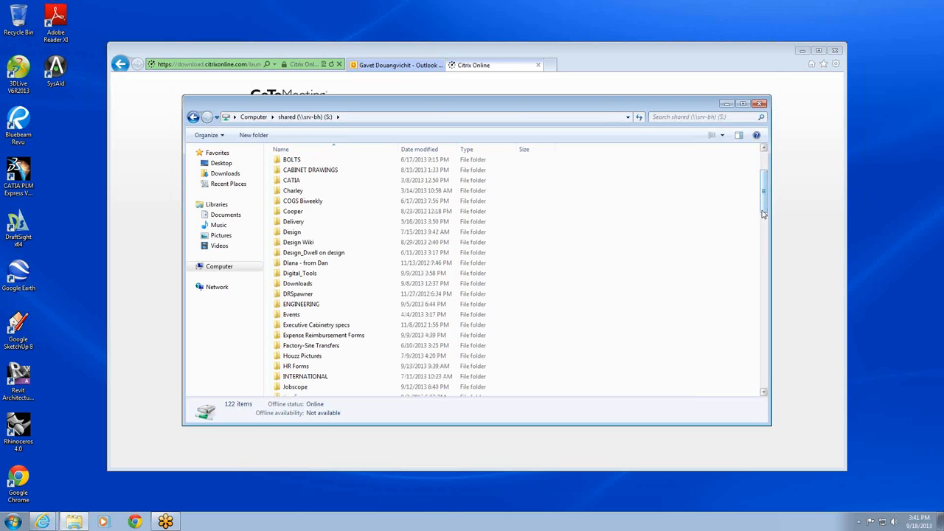
drag(764, 214, 764, 248)
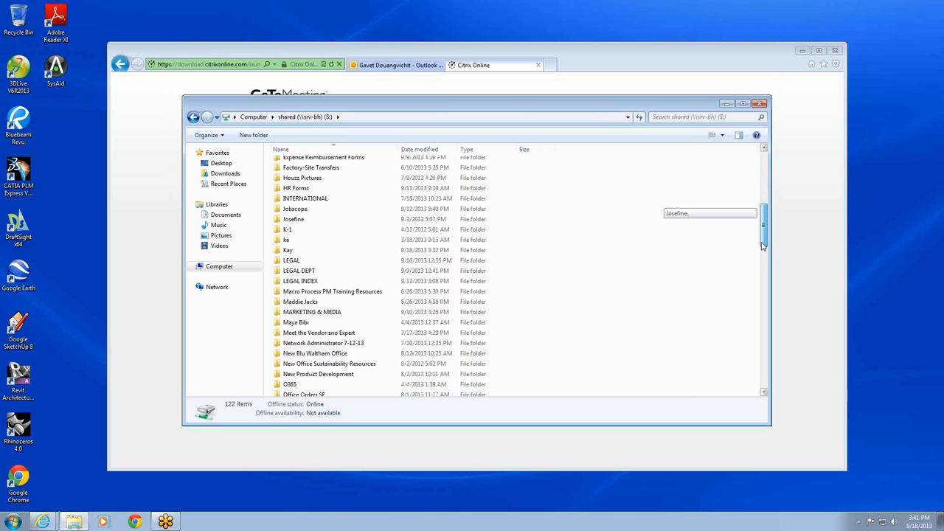
drag(764, 247, 742, 272)
click(277, 366)
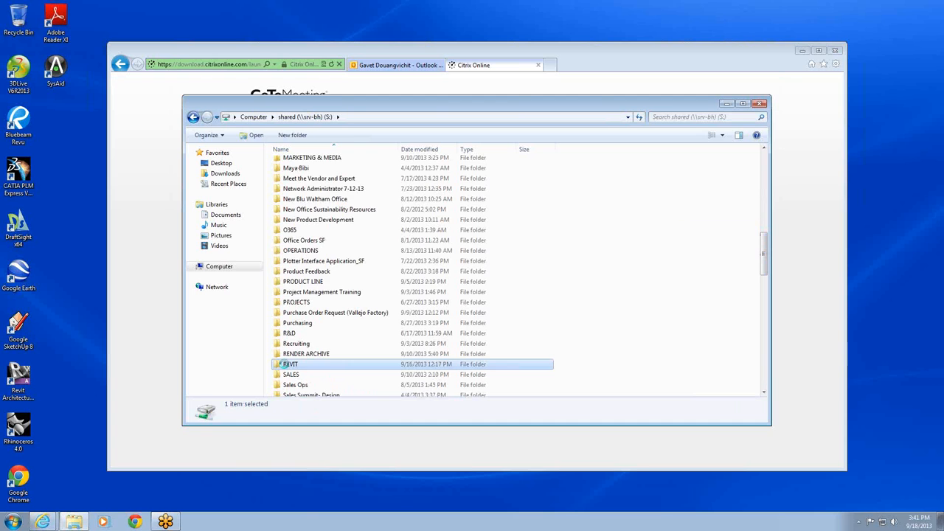
double_click(287, 368)
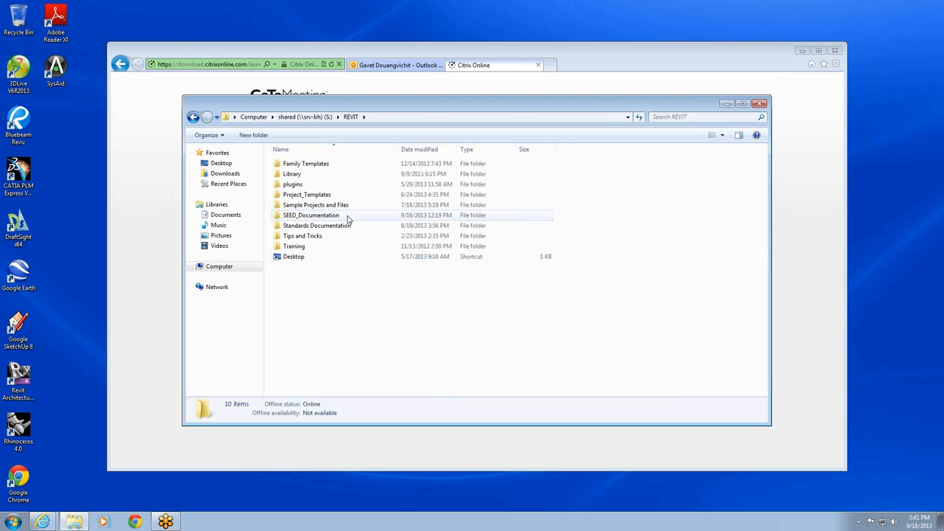
click(348, 219)
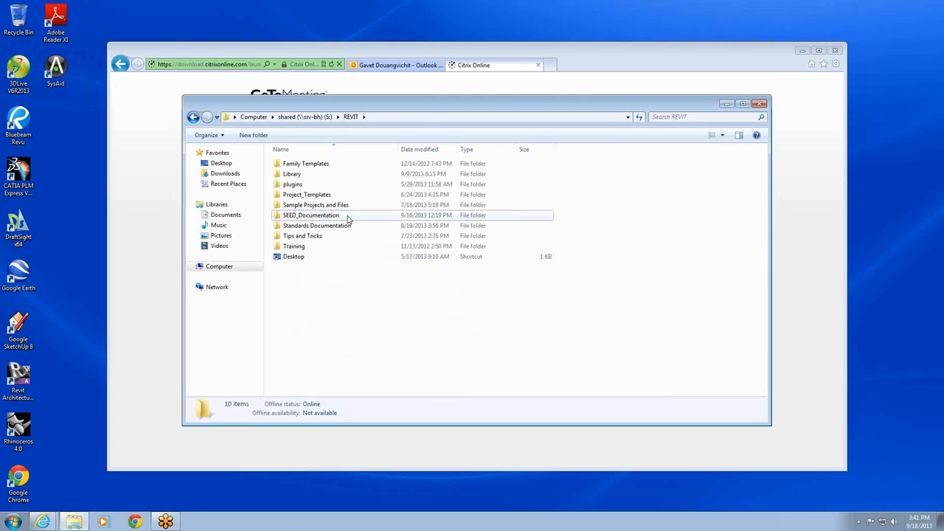
double_click(348, 219)
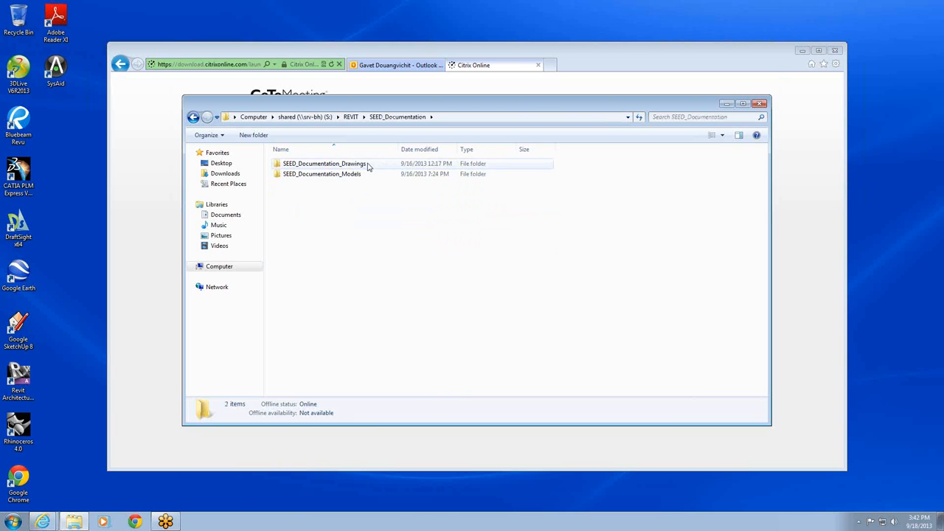
- Open the BA-L_SEED_MODEL_LOG workbook in Excel from SEED_Documentation_Models, Primary_Products, BALANCE, accepting the prefilled user name and initials
double_click(354, 174)
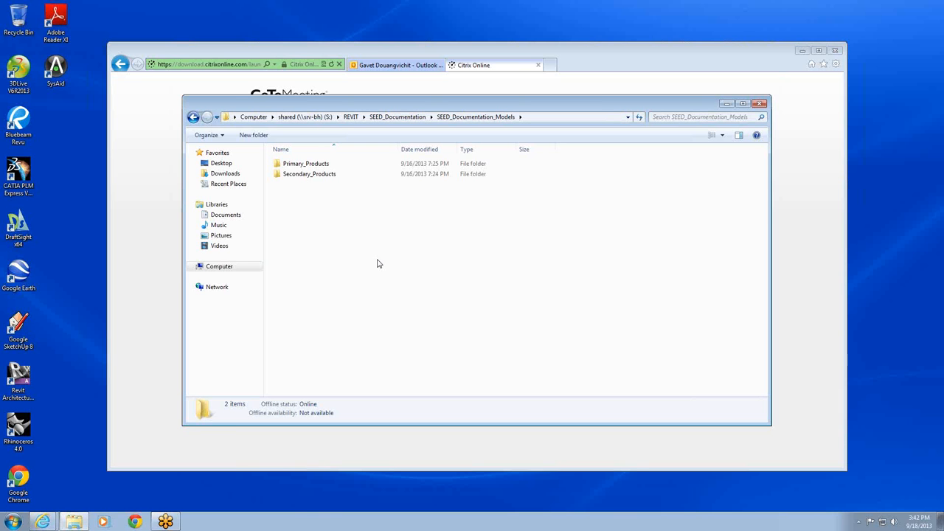
double_click(381, 164)
double_click(374, 163)
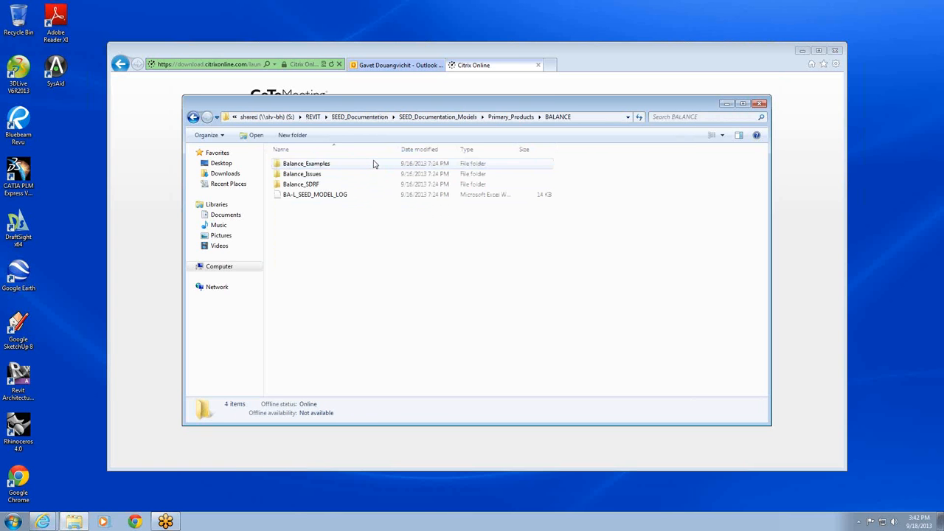
double_click(348, 196)
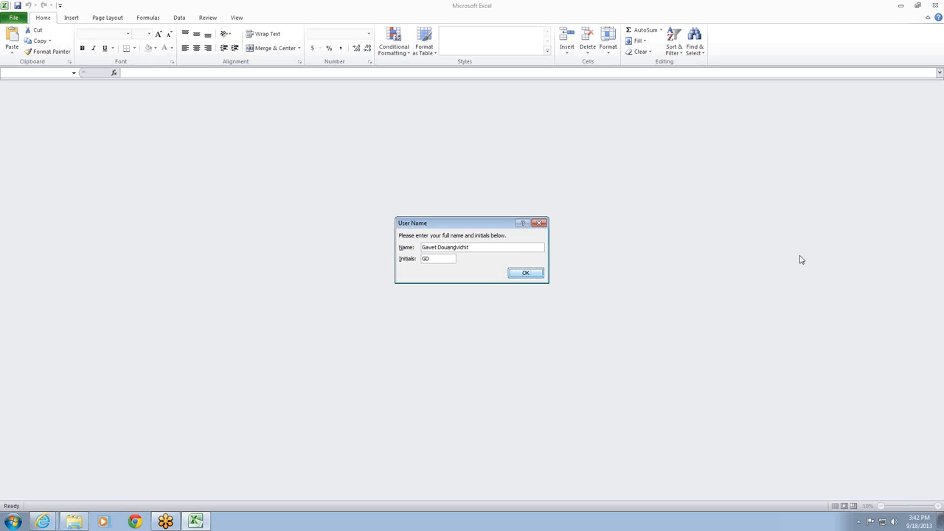
key(Return)
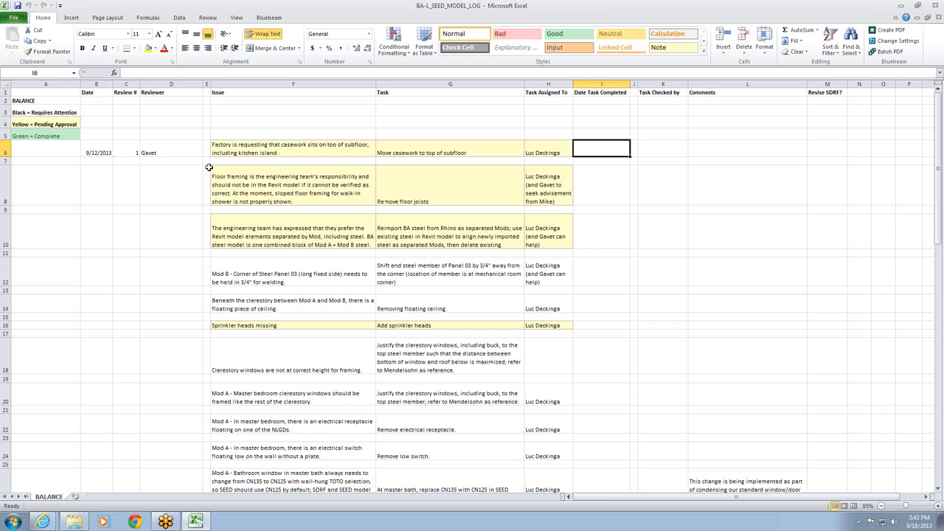
- Review the issues, tasks and assignees in the BALANCE log down to row 74, returning to the header rows
click(940, 490)
click(940, 491)
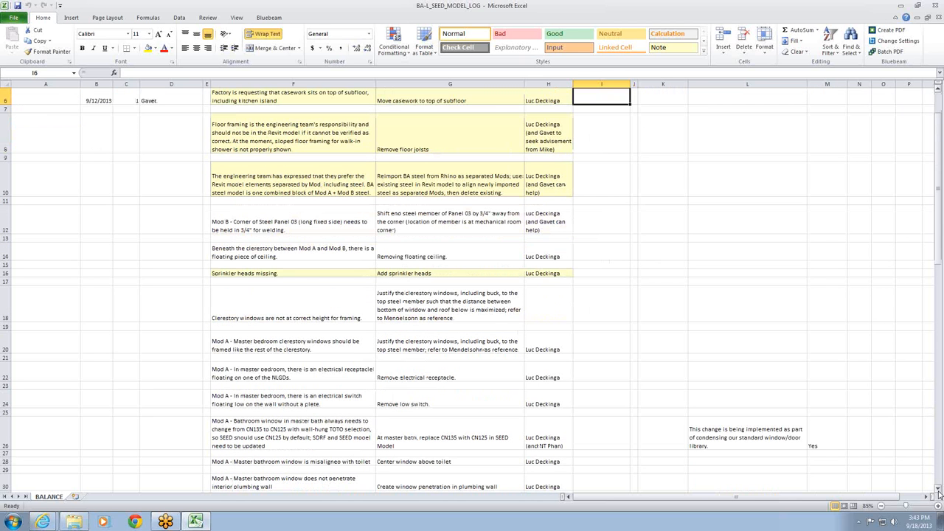
click(940, 491)
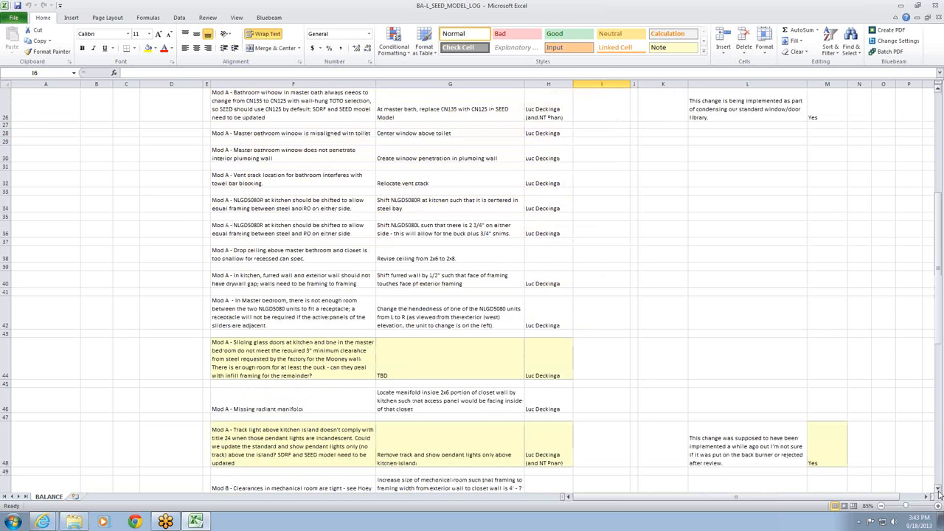
click(940, 491)
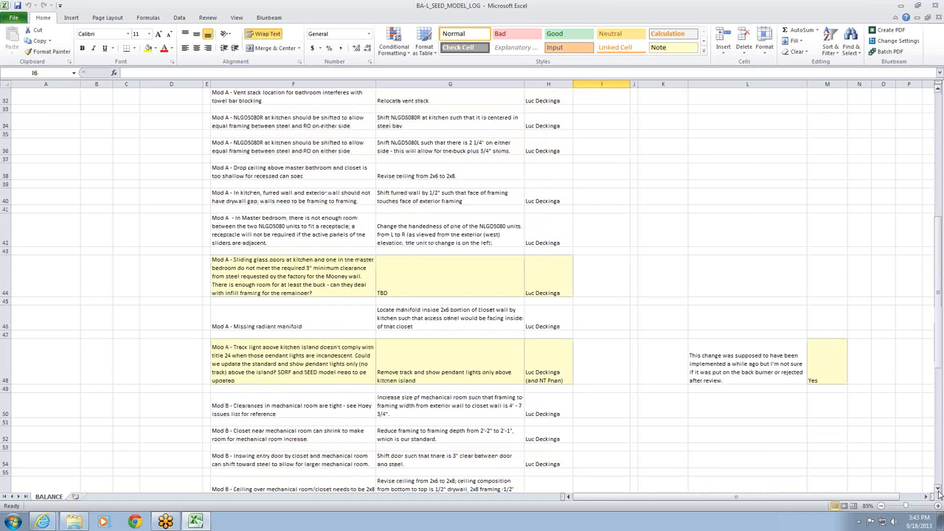
click(940, 491)
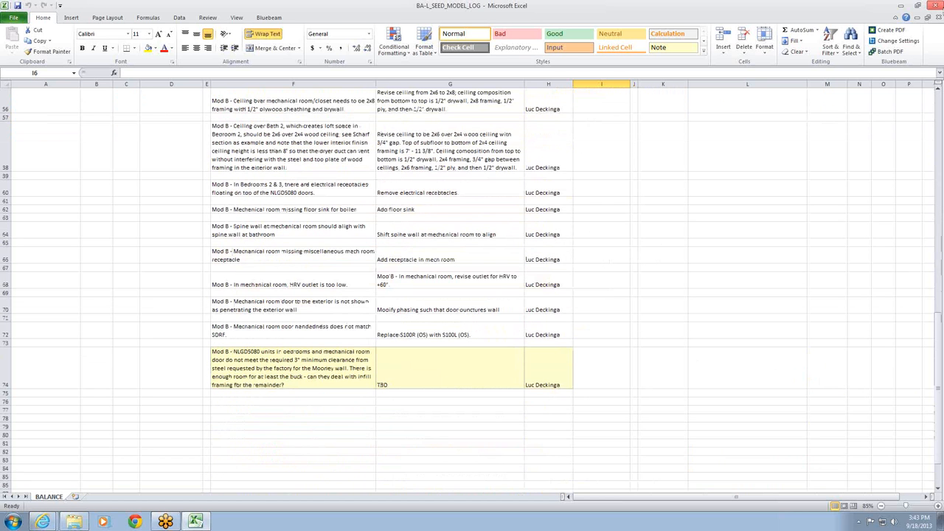
click(940, 91)
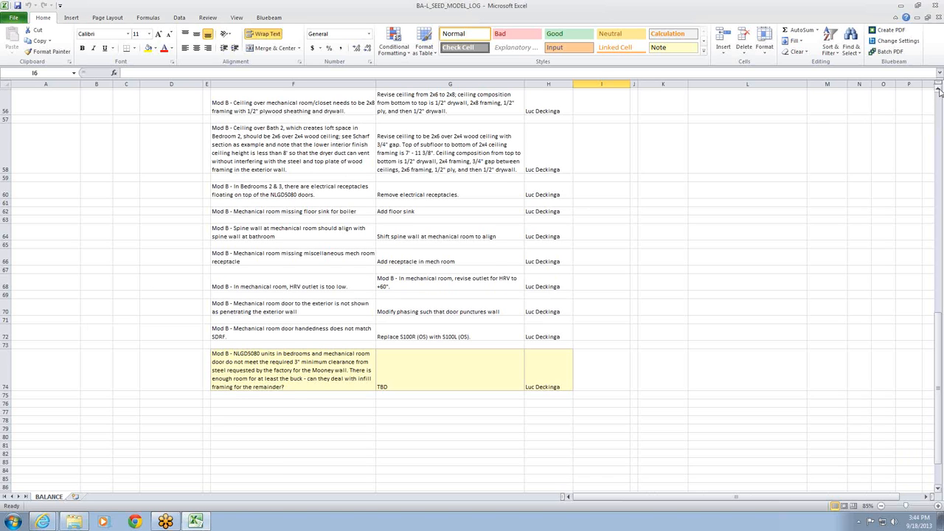
click(940, 90)
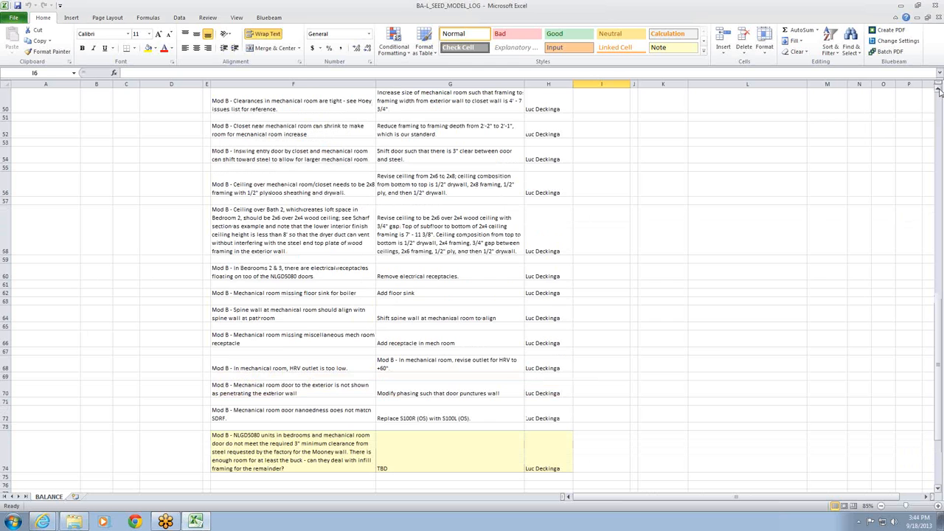
click(940, 89)
click(940, 89)
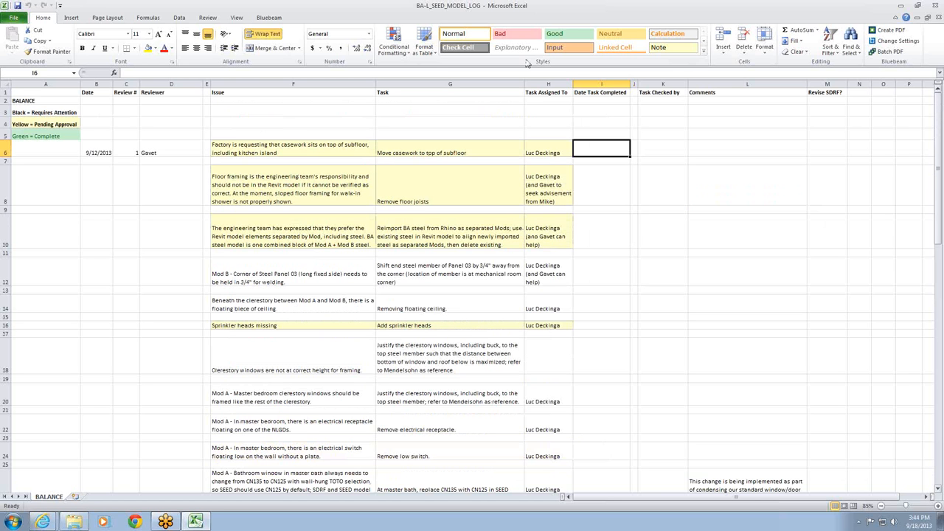
- Select cell G6, the task for moving casework to the top of the subfloor
key(Left)
key(Left)
key(Left)
click(464, 151)
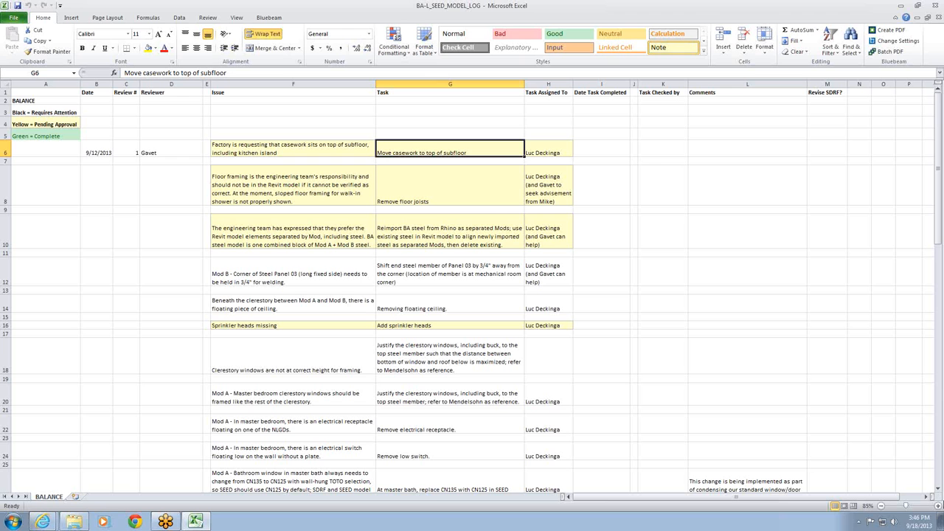
- Examine the log's issue and task entries from the header rows through the Mod A items around row 38
click(938, 492)
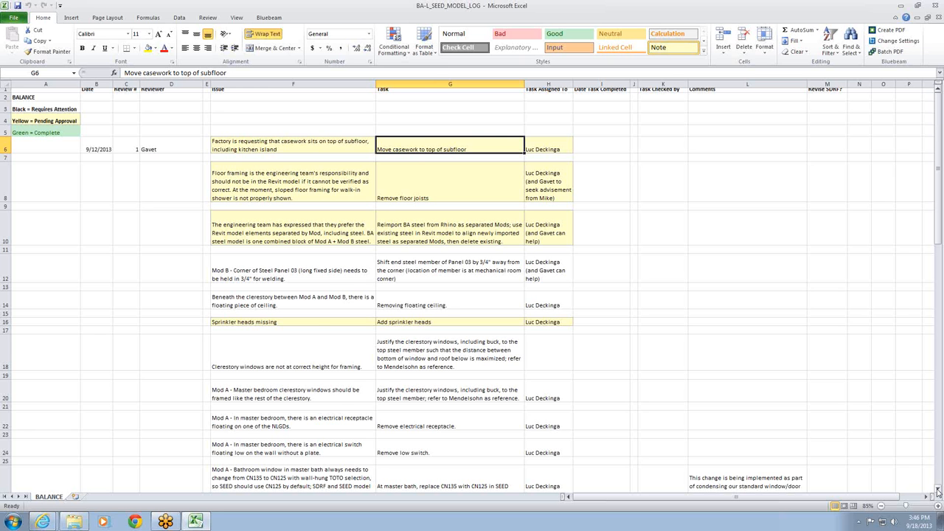
click(938, 491)
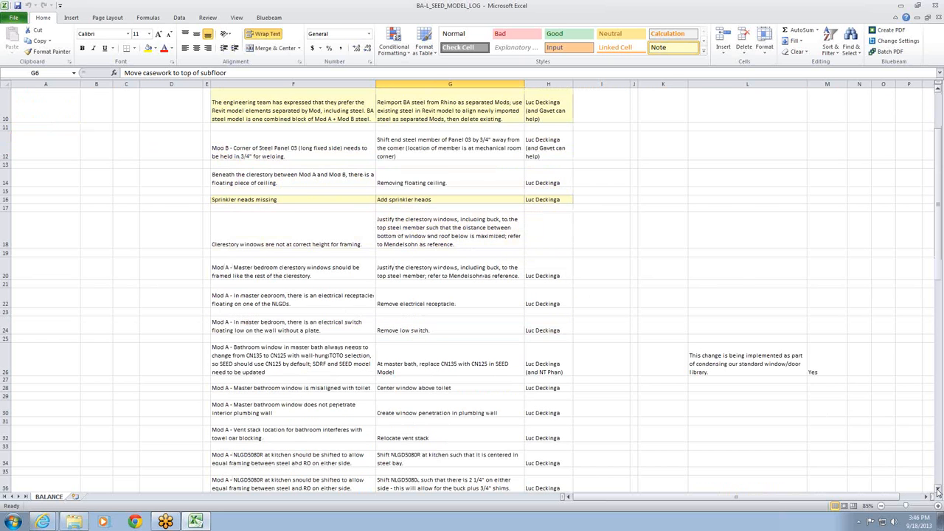
click(938, 491)
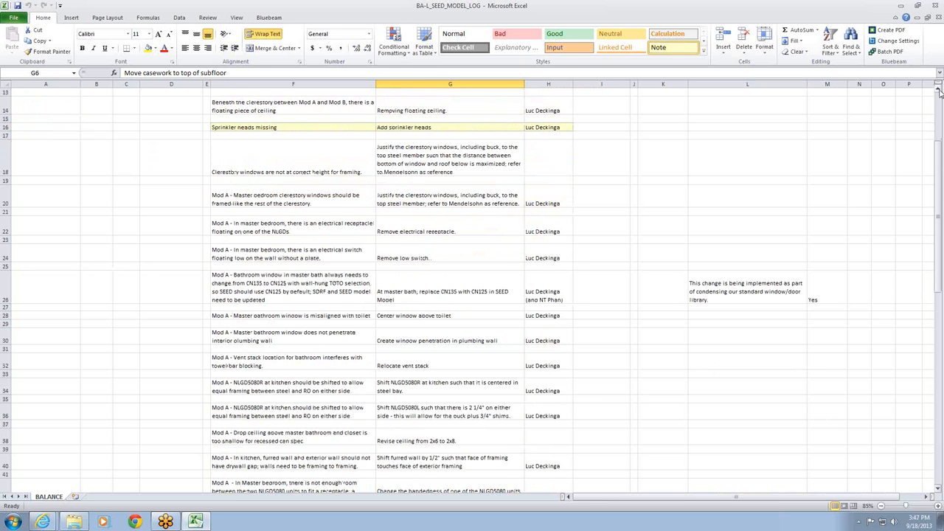
click(938, 89)
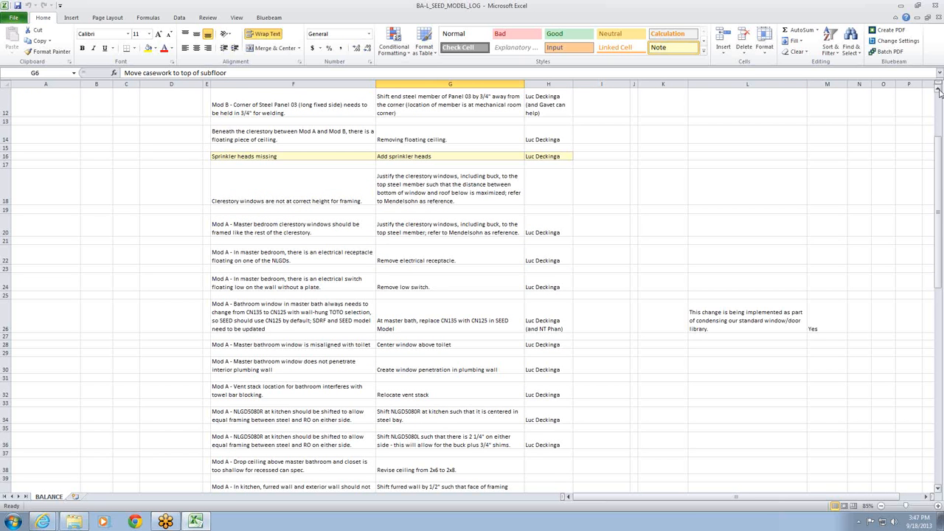
click(938, 88)
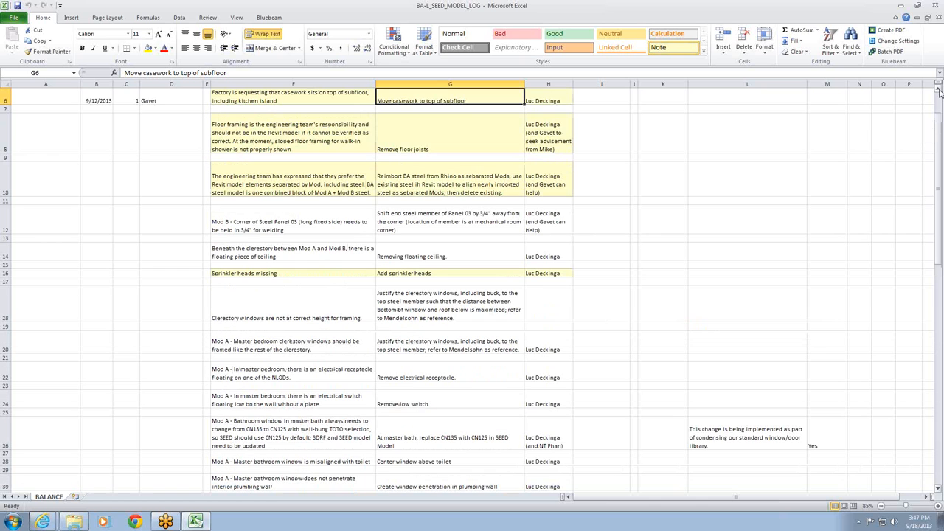
click(938, 88)
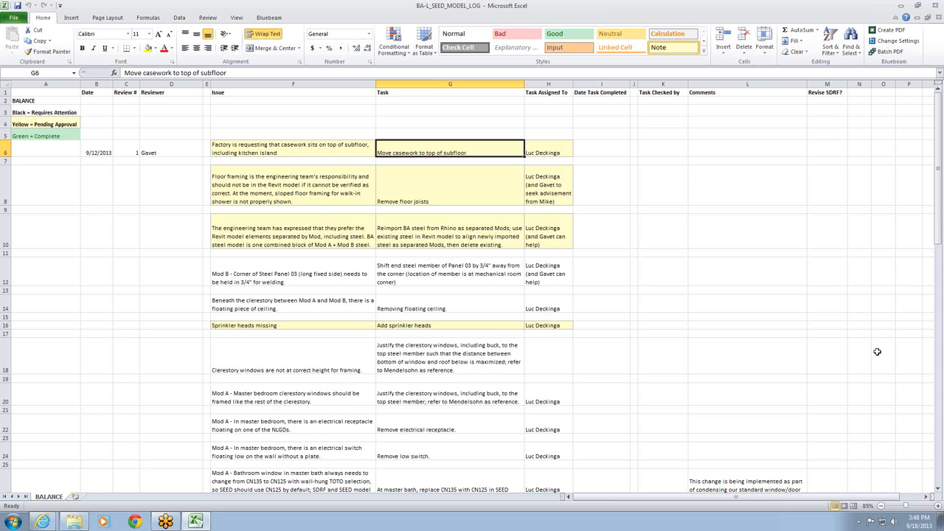
click(939, 489)
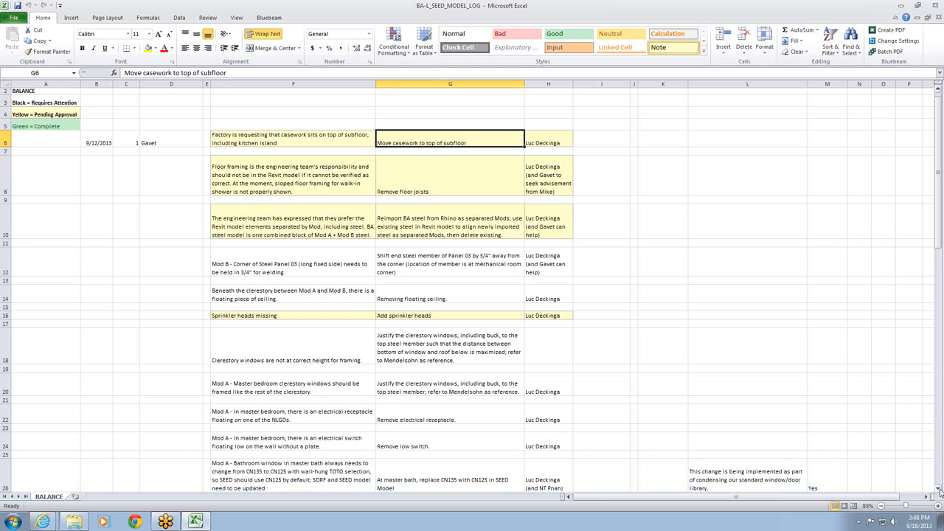
click(939, 490)
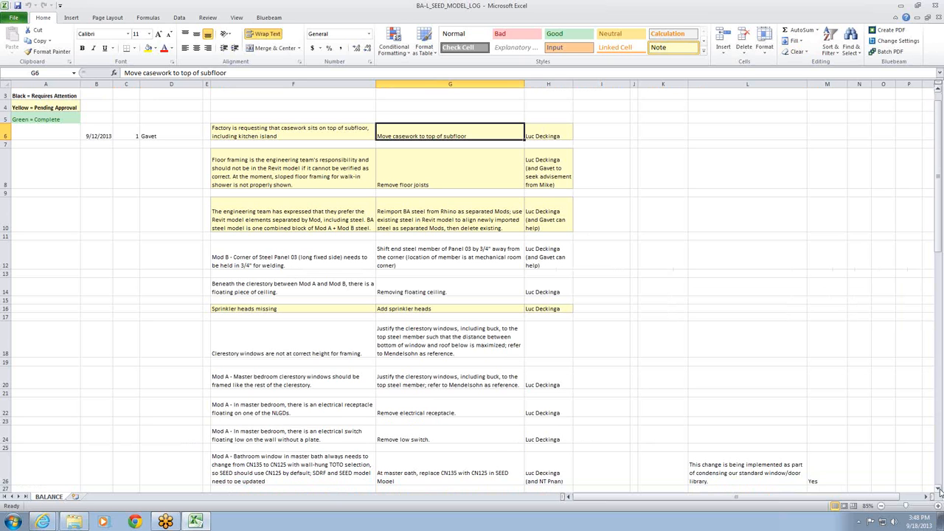
click(939, 489)
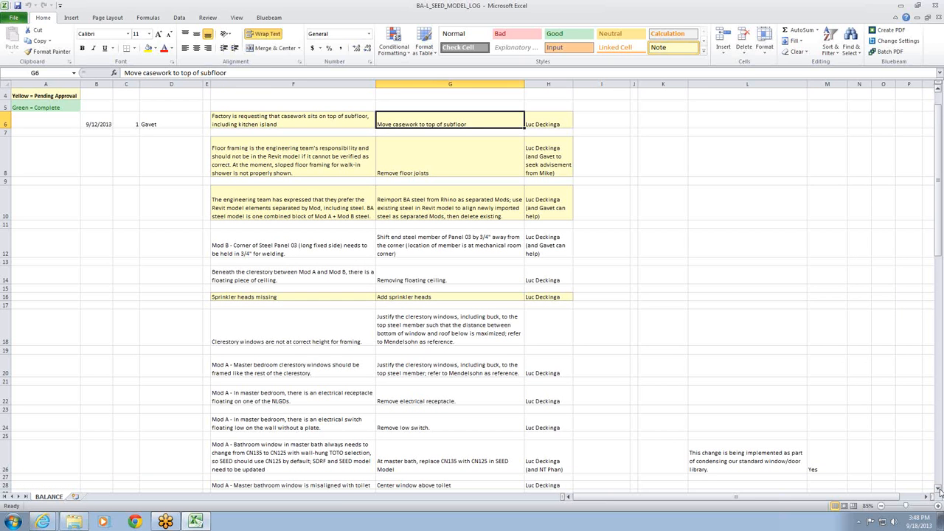
click(938, 489)
scroll(938, 490, down, 2)
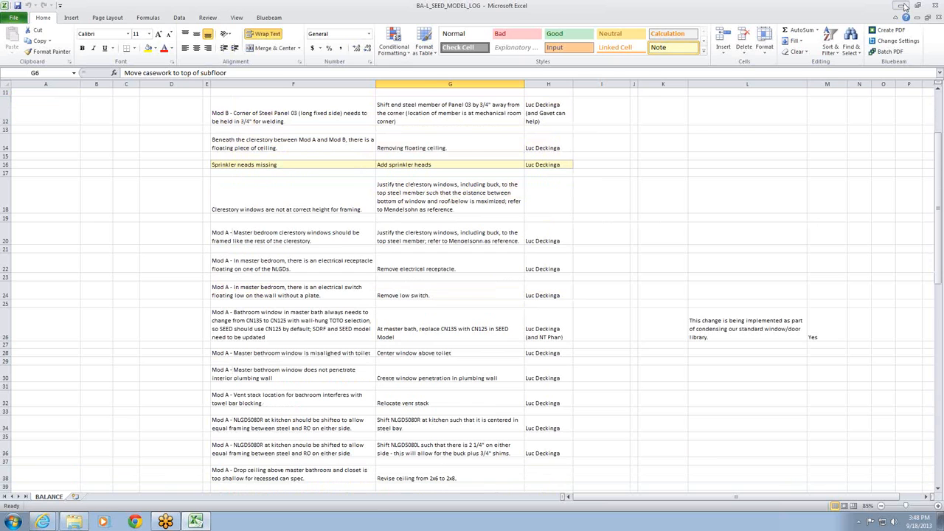
- Switch to Windows Explorer, check the Balance_Issues folder and return to the BALANCE folder
click(903, 6)
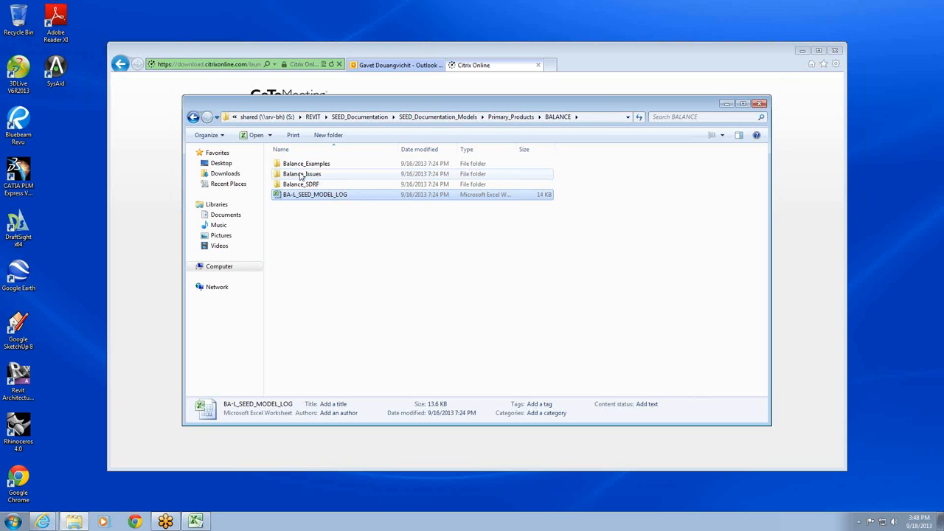
click(300, 175)
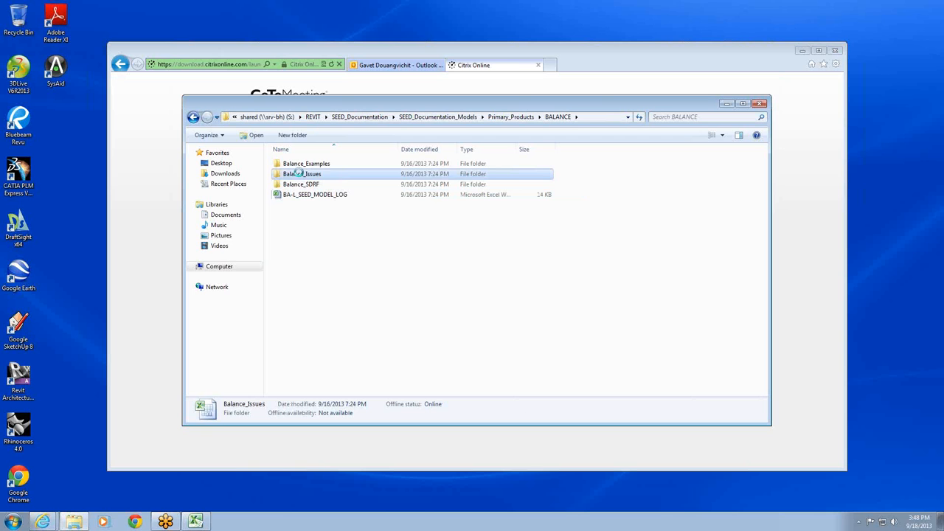
double_click(299, 173)
click(194, 117)
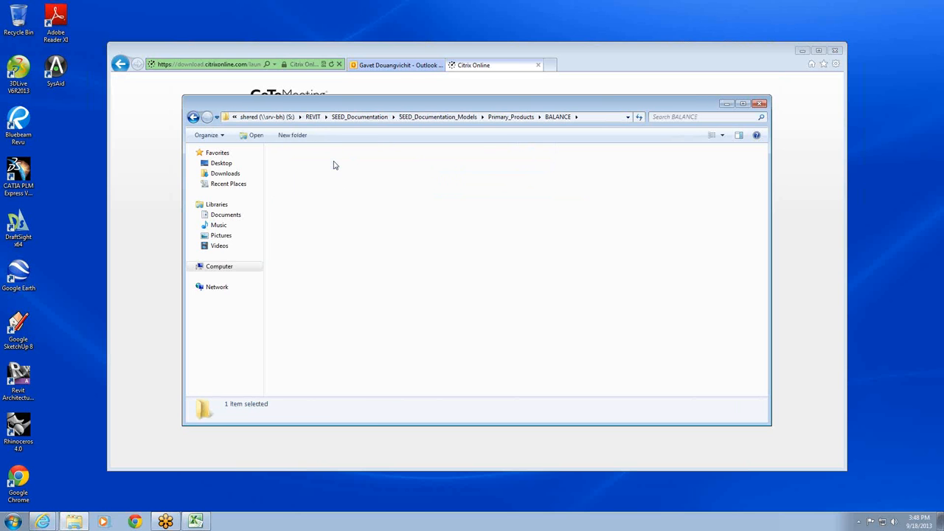
- Open the BA OR24 schematic design A301 PDF from the Balance_Examples folder and maximize it in Adobe Reader
double_click(332, 164)
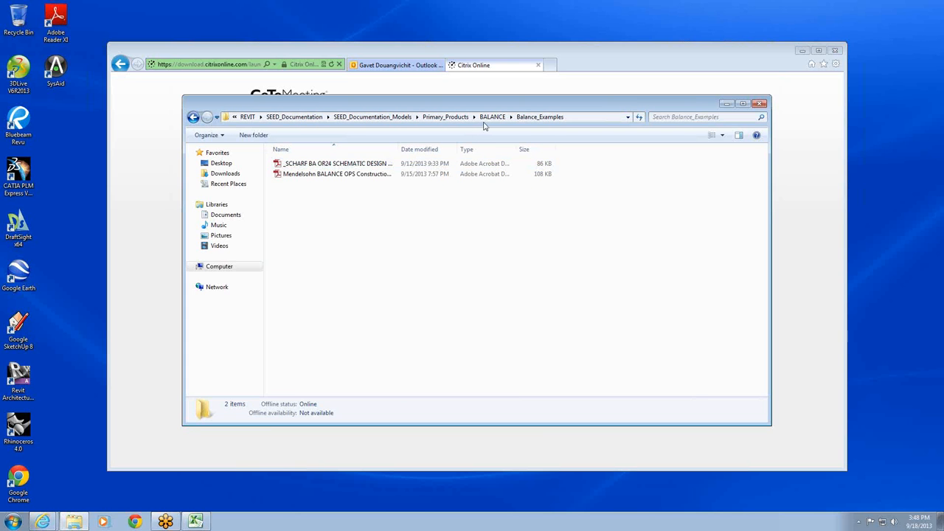
double_click(383, 164)
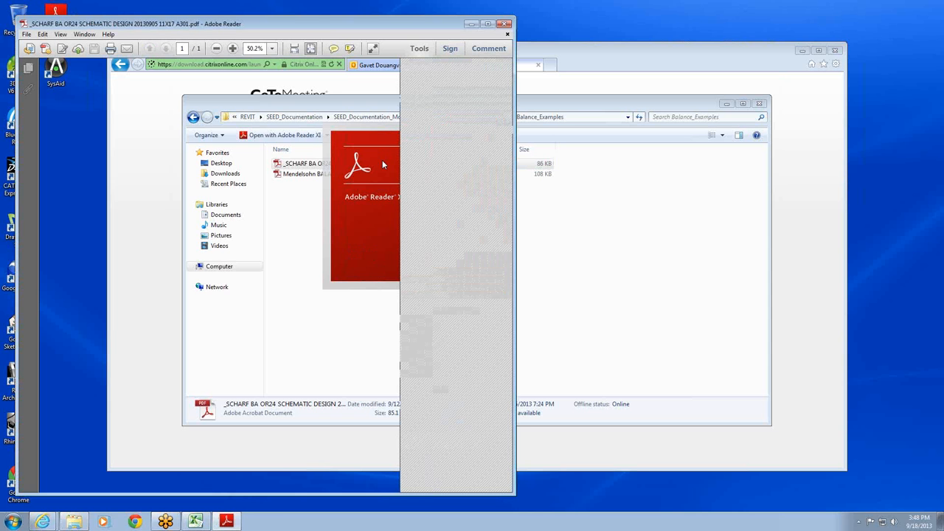
click(487, 25)
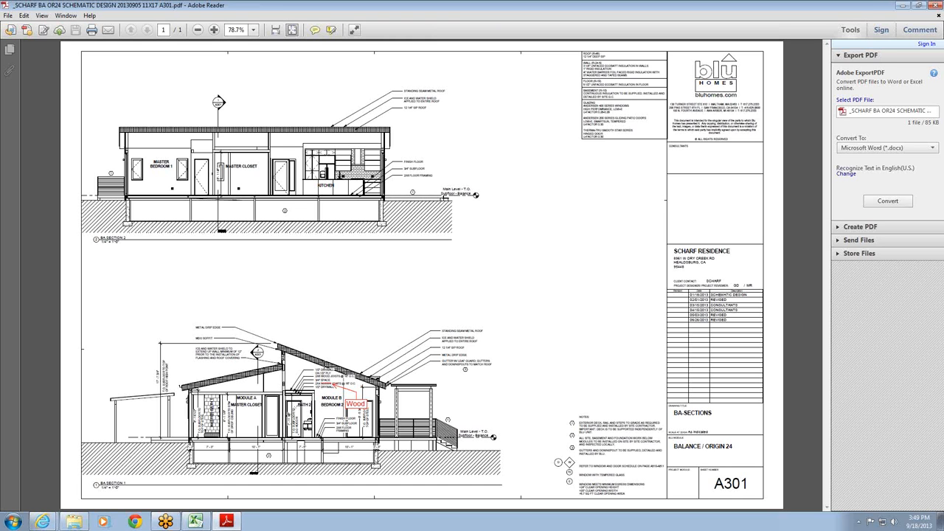
- Switch back to the BA-L_SEED_MODEL_LOG workbook in Excel and select the Date Task Completed cells I6, I8 and I10 in turn
click(907, 6)
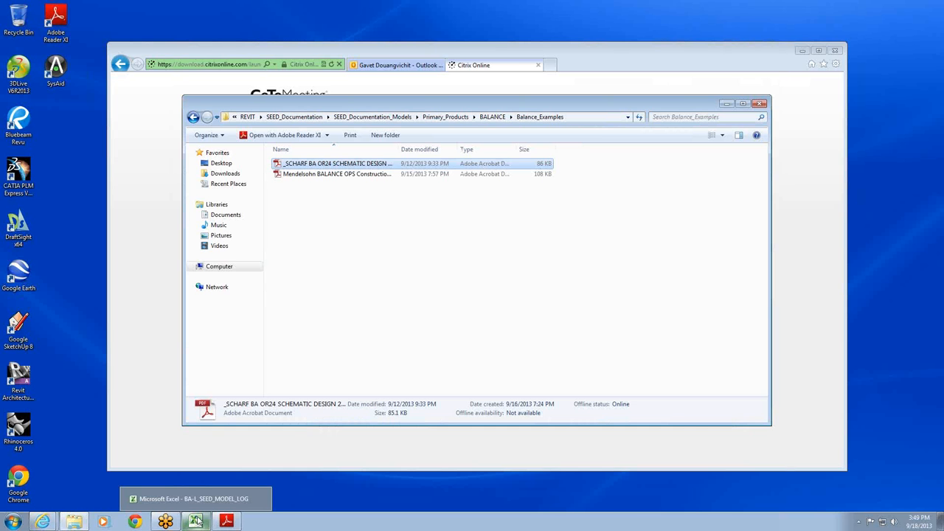
click(197, 521)
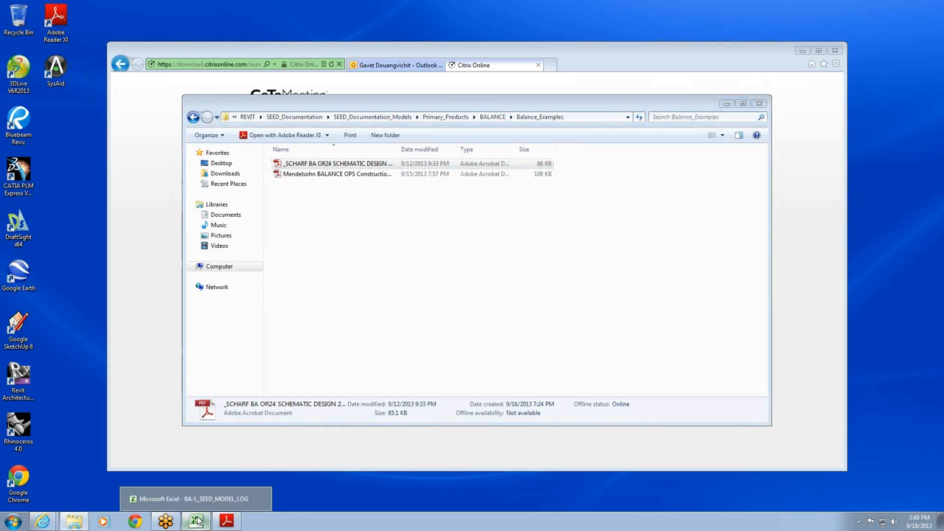
click(196, 500)
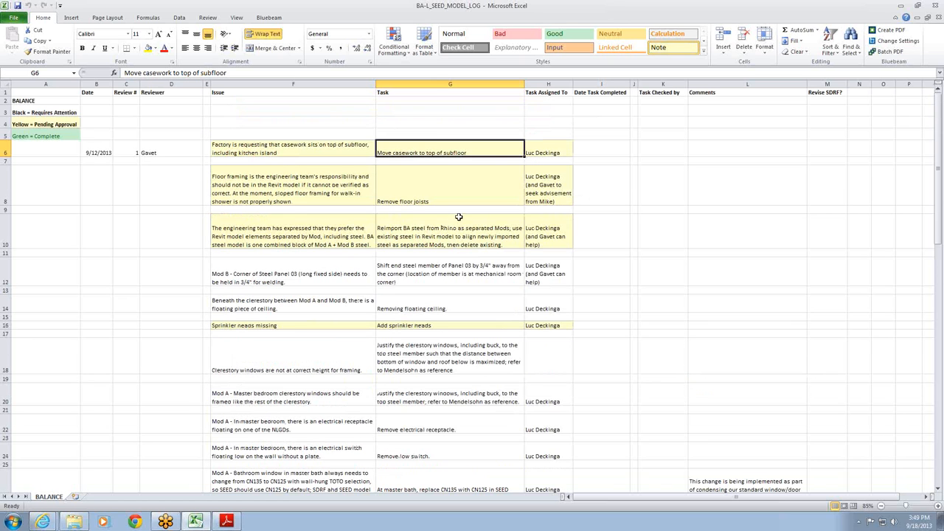
click(596, 151)
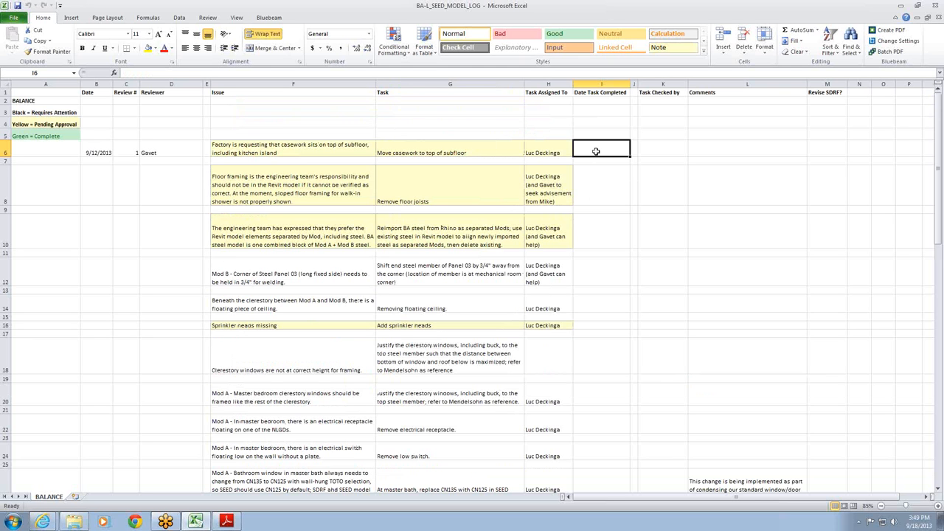
click(584, 198)
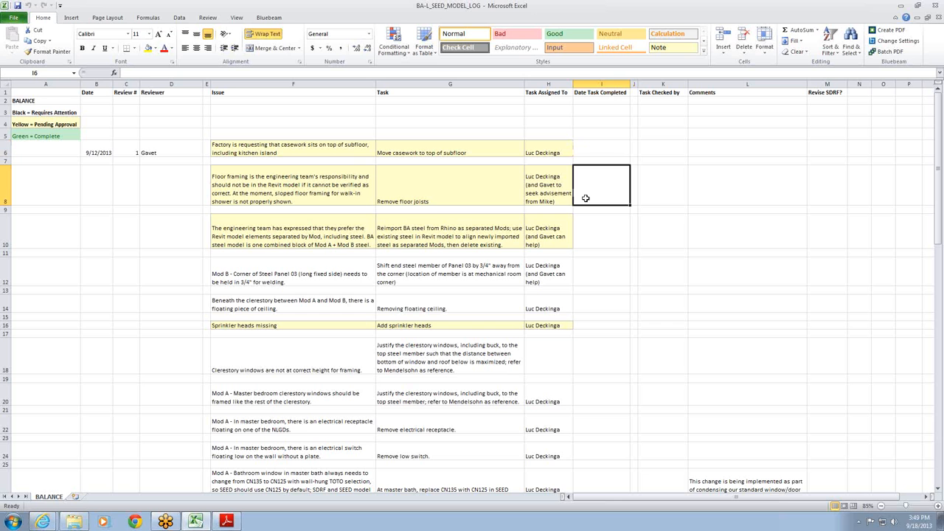
click(584, 229)
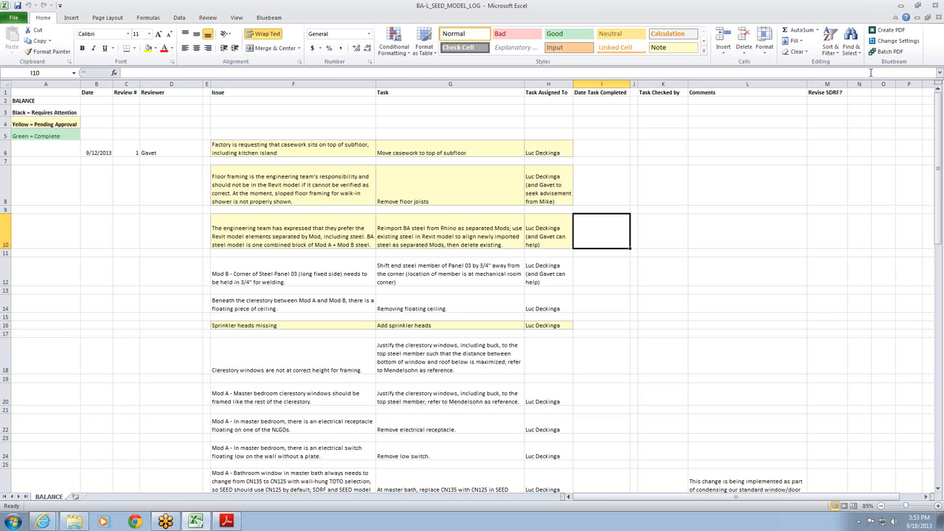
- Return to the BALANCE folder in Windows Explorer and view the plan review workbook stored in Balance_Issues, minimizing it when done
click(904, 7)
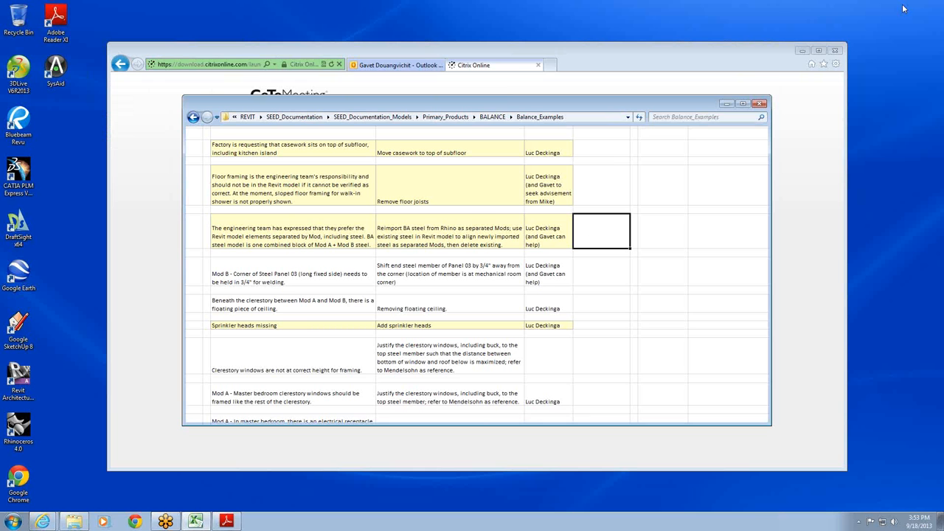
click(496, 117)
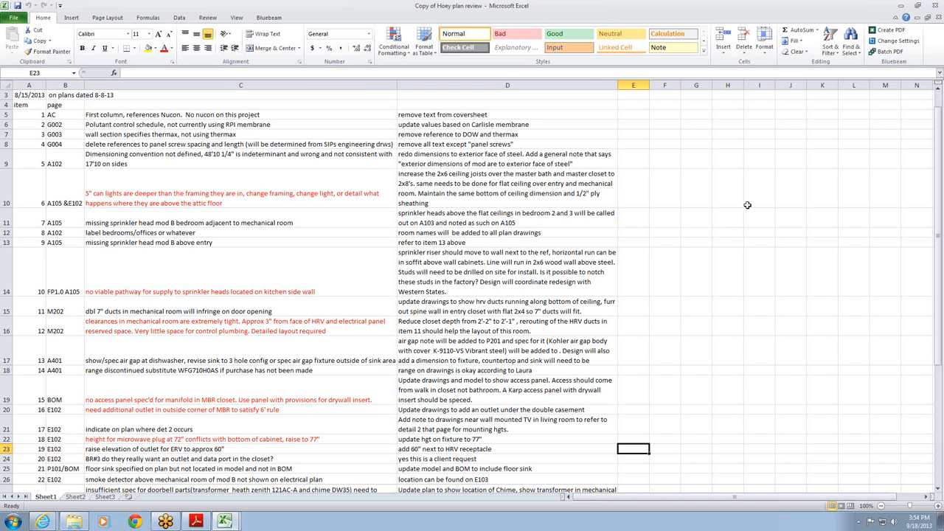
click(903, 6)
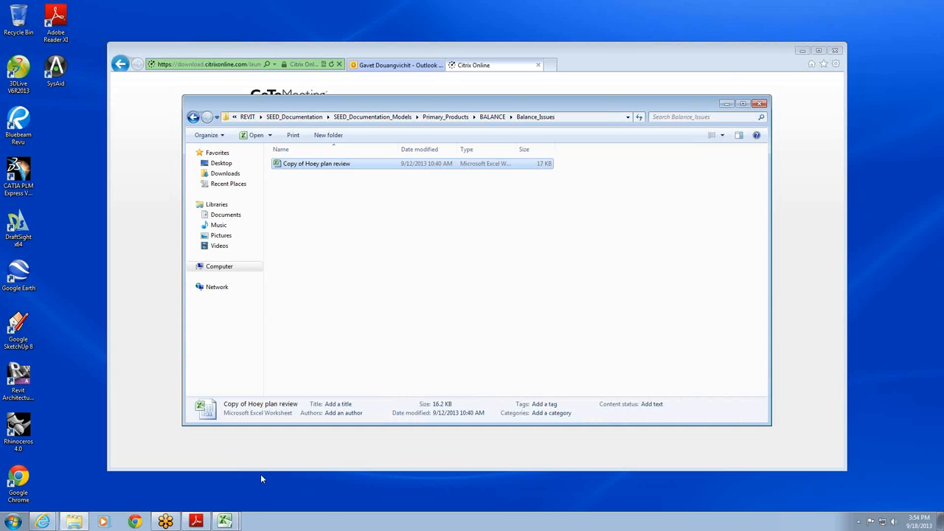
- Switch back to the BA-L_SEED_MODEL_LOG workbook, examine the Mod A entries in rows 26 to 48, and minimize it
click(227, 522)
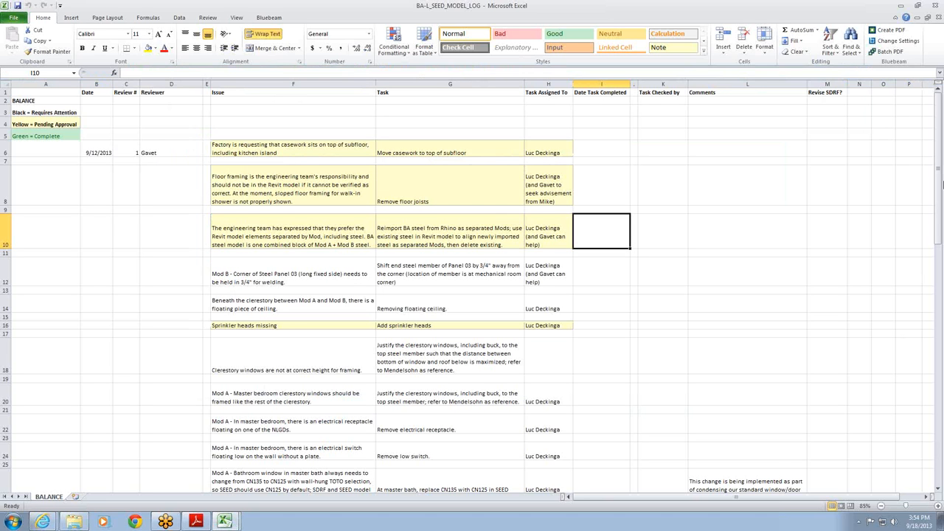
click(938, 490)
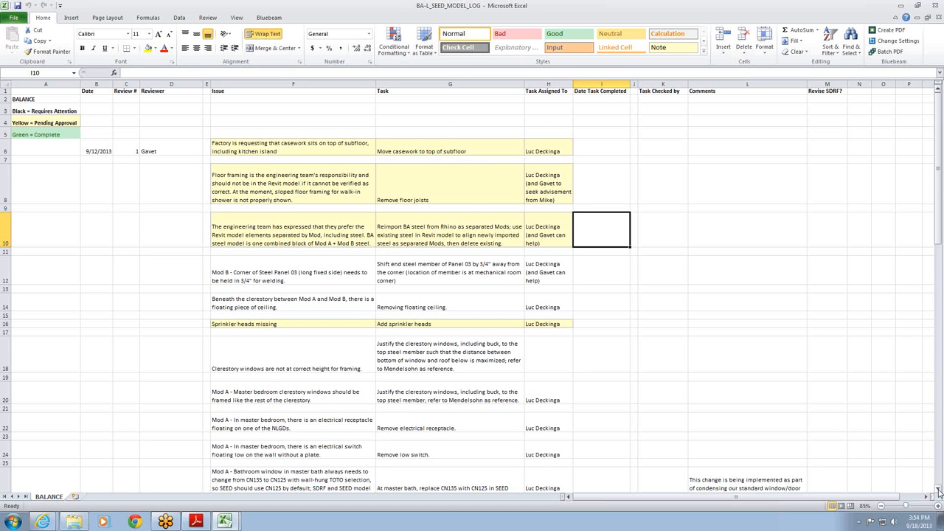
scroll(939, 492, down, 8)
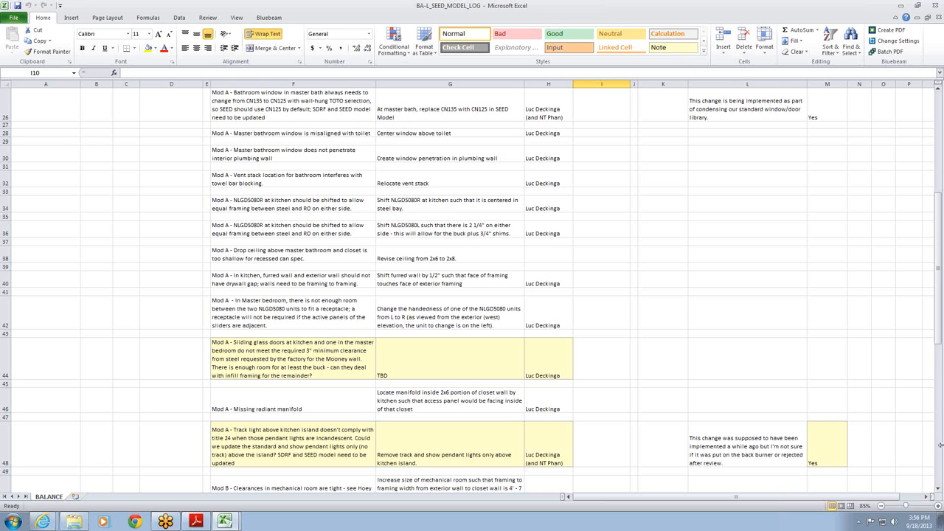
click(902, 8)
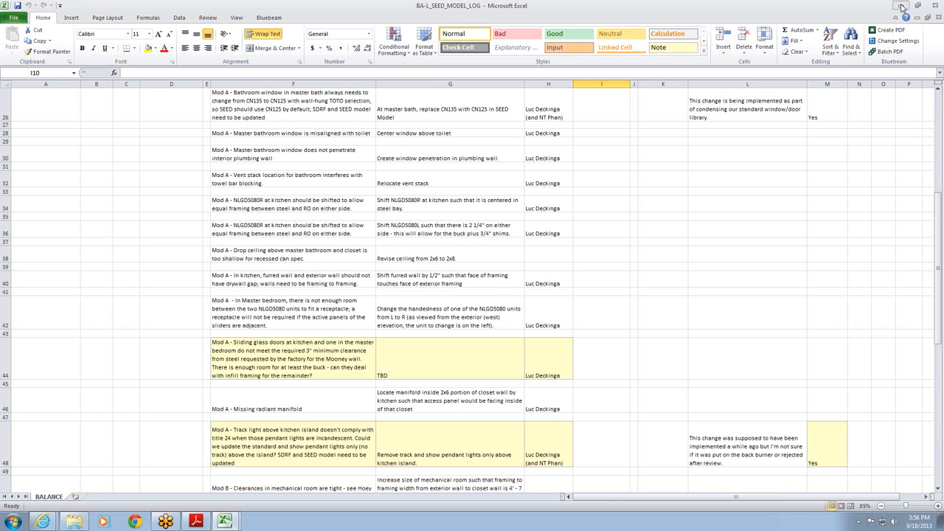
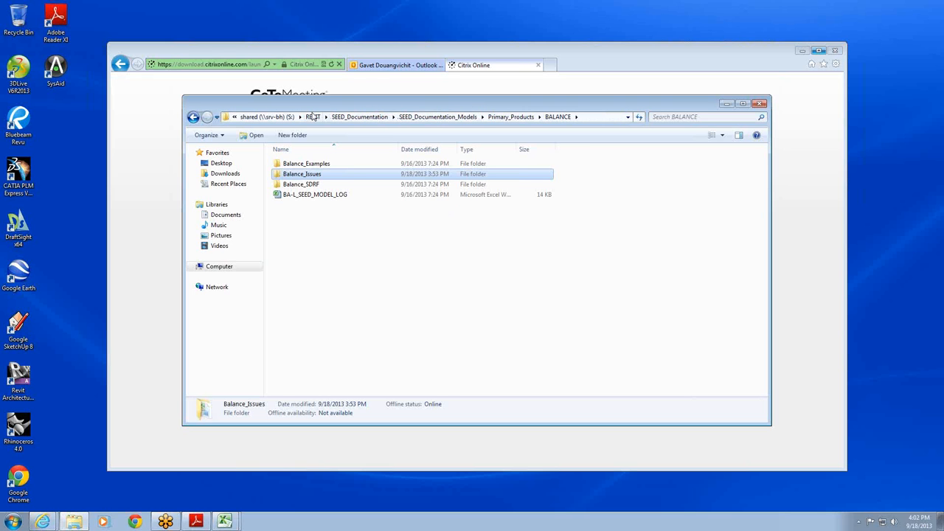
- Browse to the steel from CATIA folder under REVIT, Library, Blu Mods, and maximize the Explorer window to view its steel family files
click(312, 117)
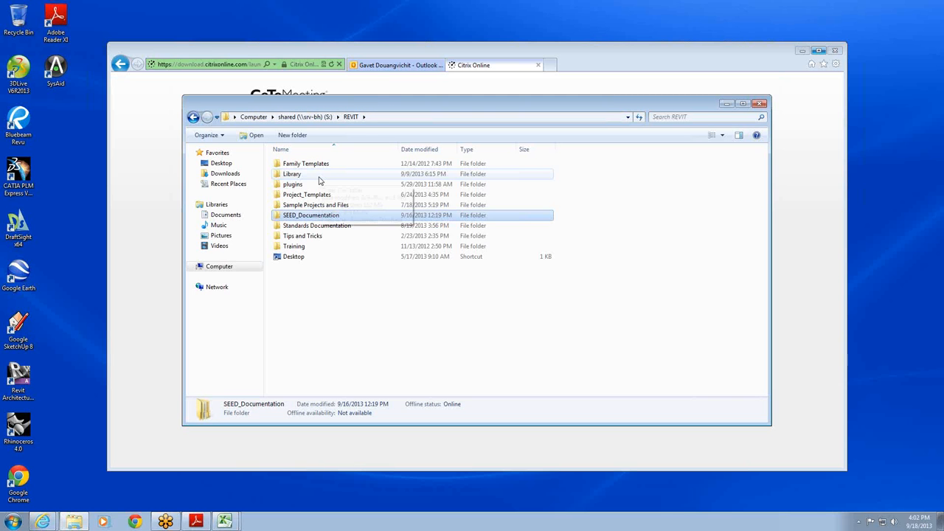
double_click(319, 175)
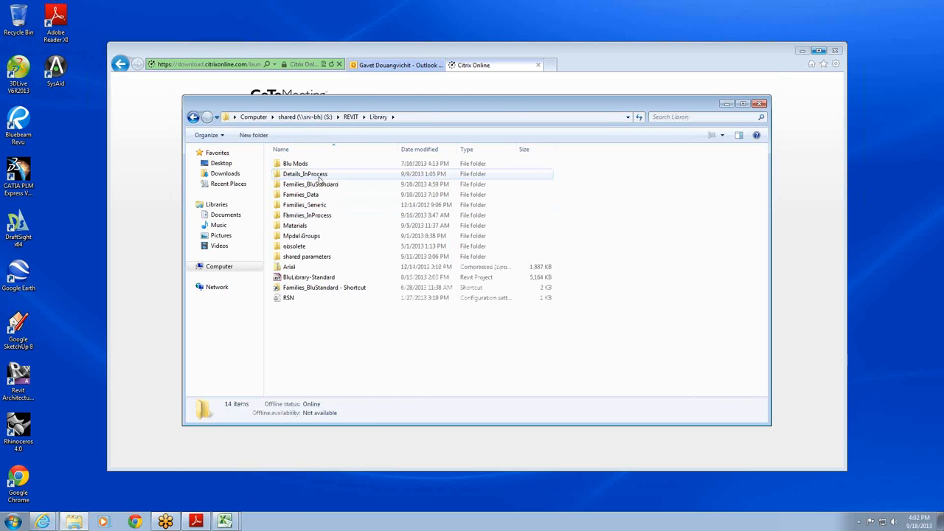
double_click(315, 164)
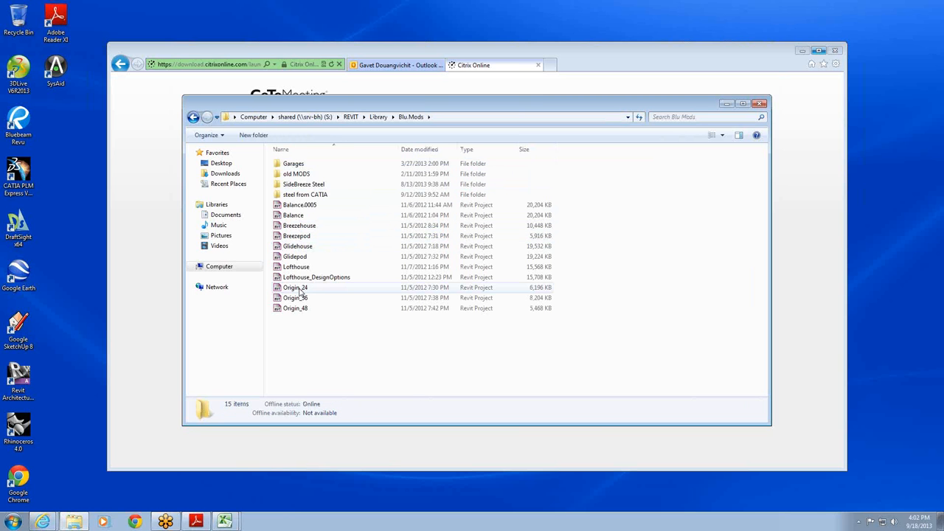
double_click(330, 194)
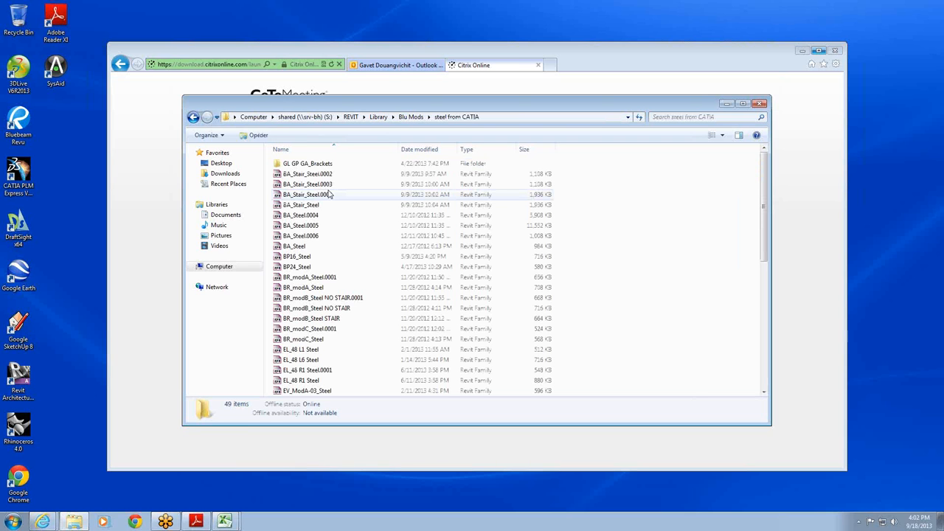
scroll(755, 270, down, 2)
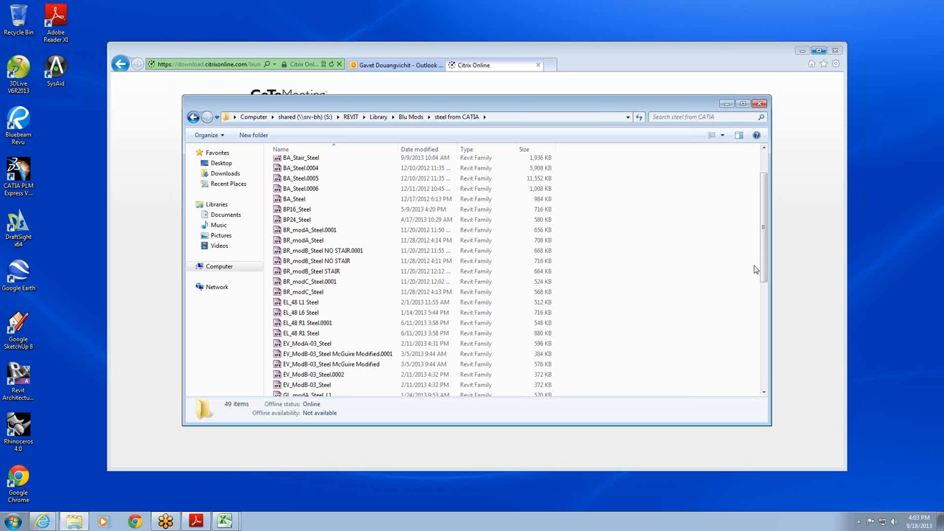
click(743, 105)
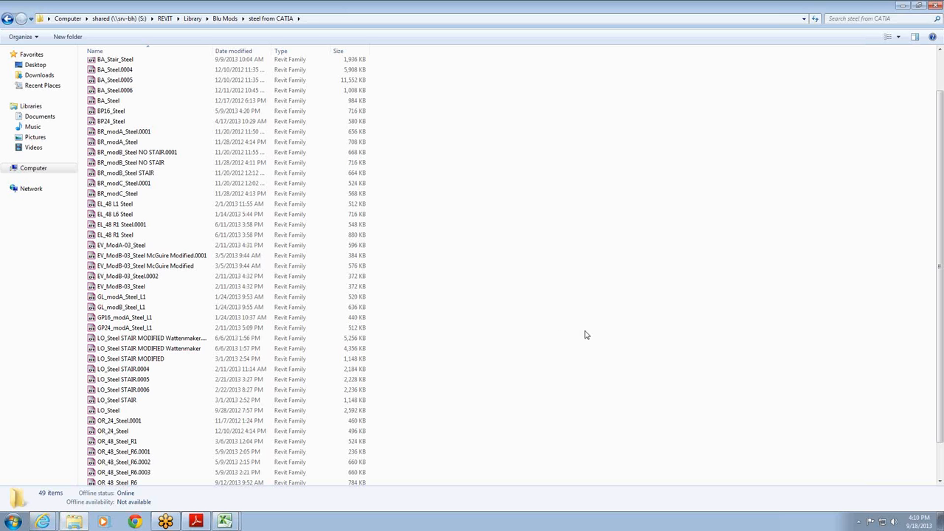
- Close the steel from CATIA folder window and the Internet Explorer window with all its tabs
click(938, 6)
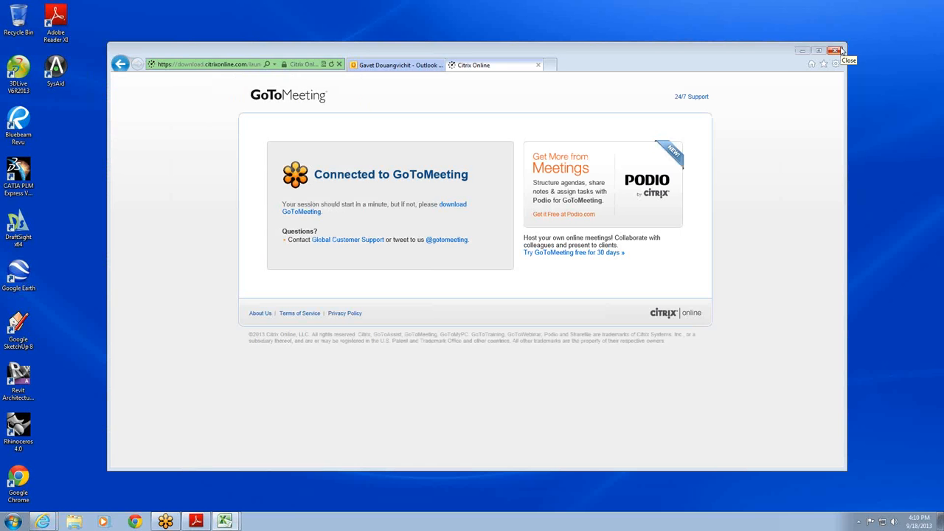
click(840, 50)
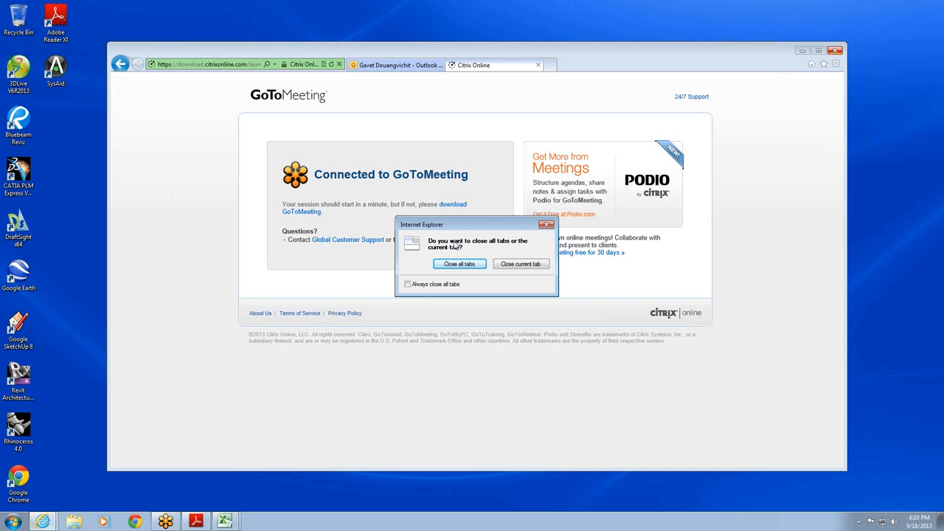
click(447, 265)
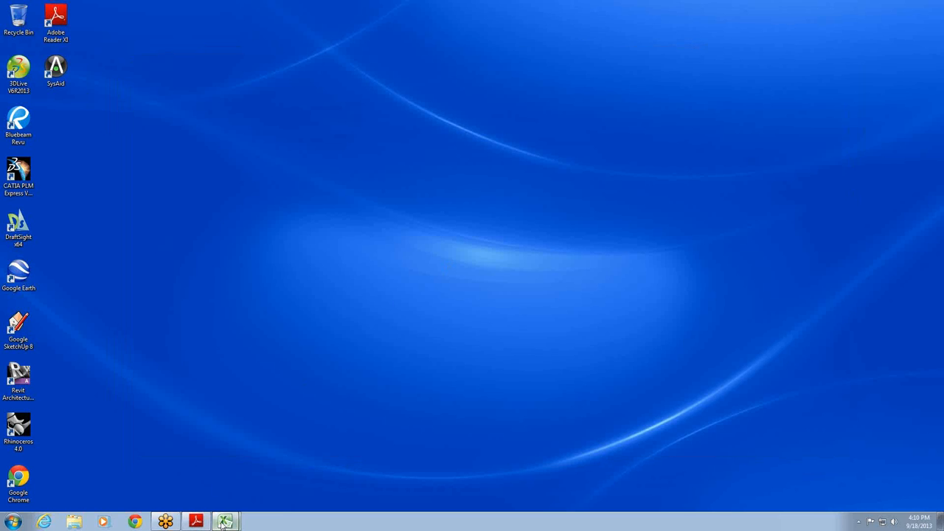
- Bring up the window options for the open Excel workbooks
mouse_move(222, 523)
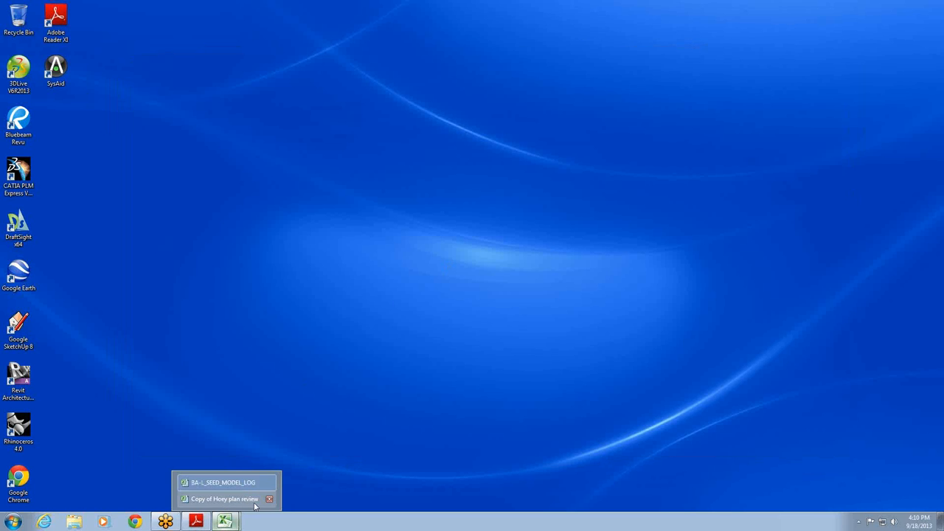
right_click(235, 521)
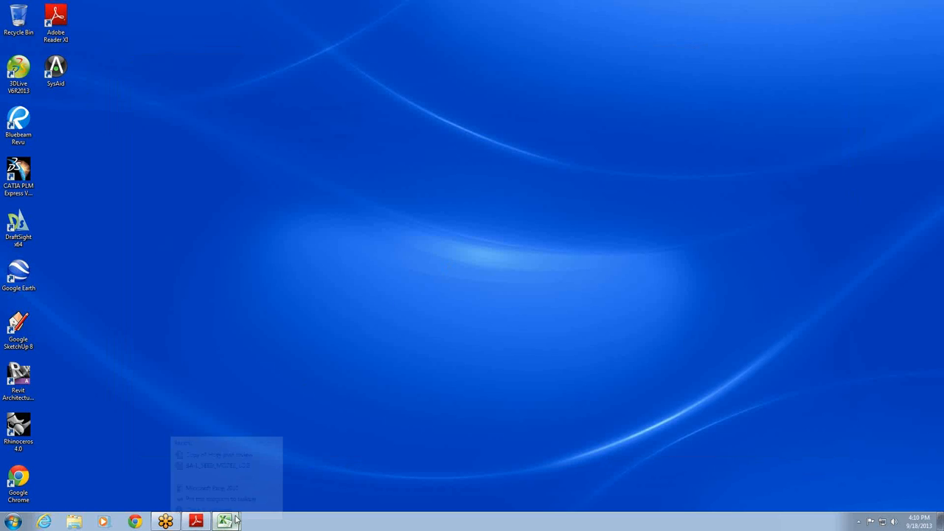